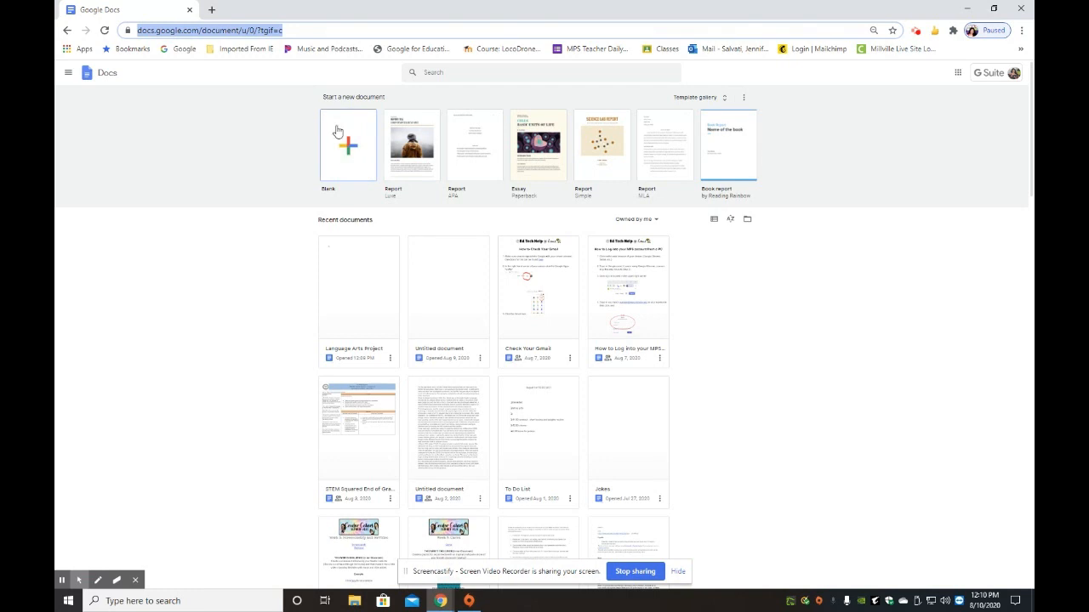
Step: Create a blank document and name it "Language Arts Project"
click(346, 157)
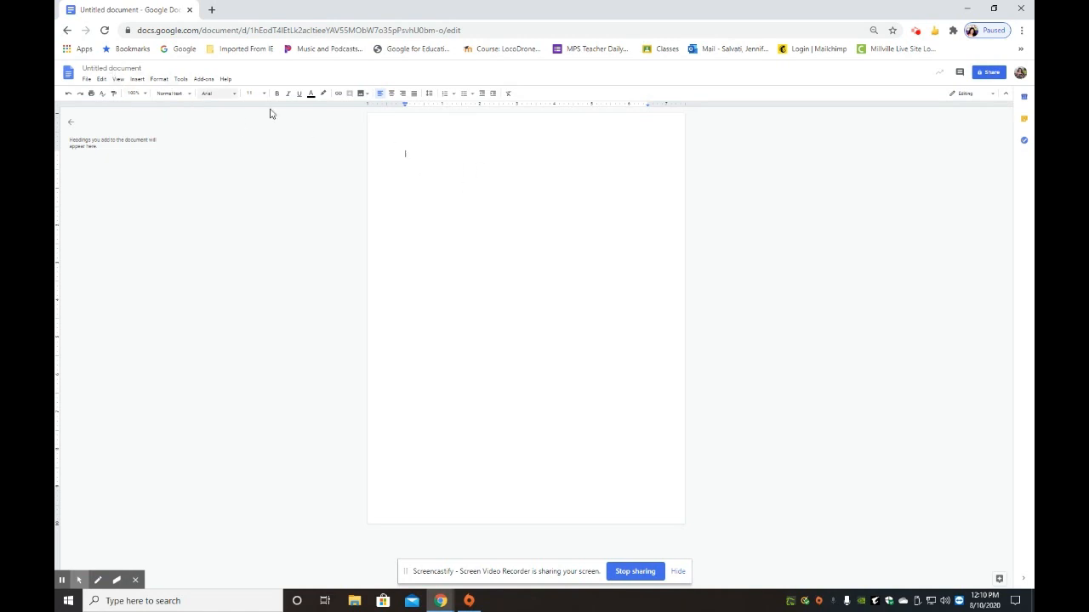
click(94, 67)
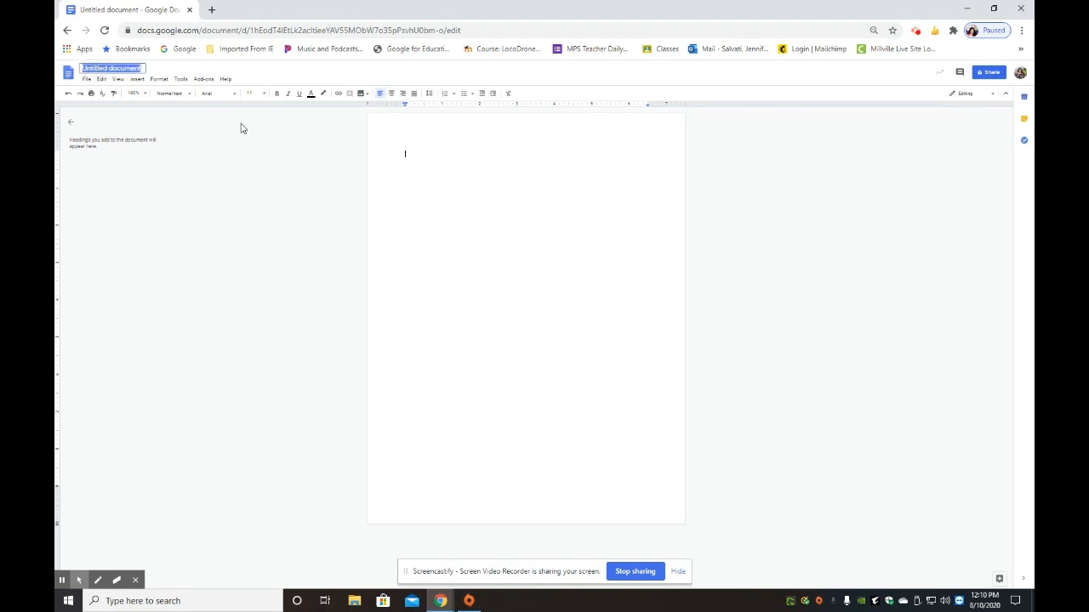
key(BackSpace)
click(433, 156)
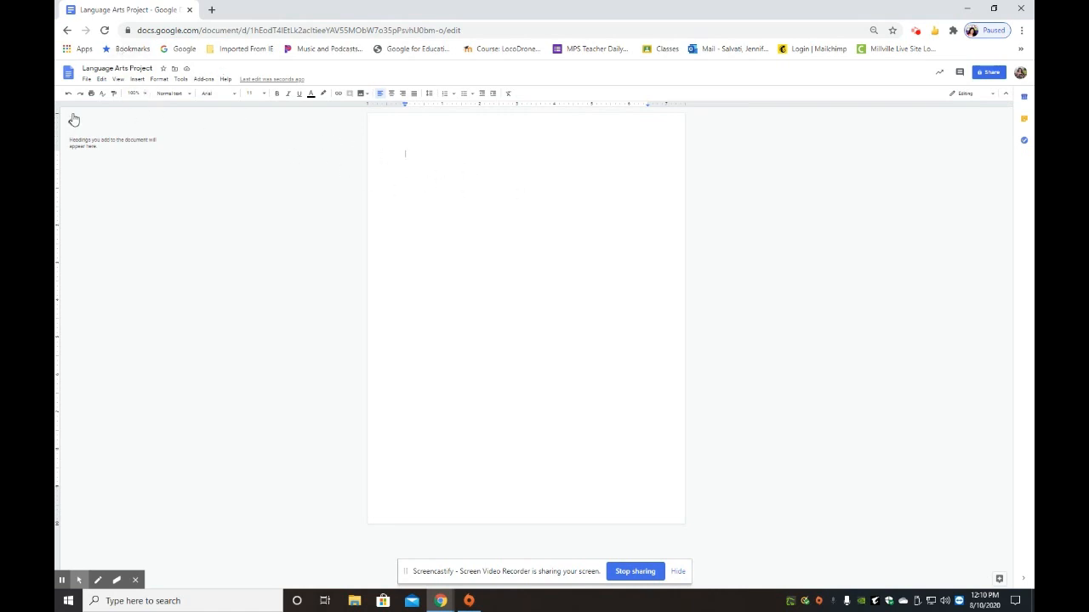
Step: View the document's sharing settings for people and groups, and close them without adding anyone
click(86, 80)
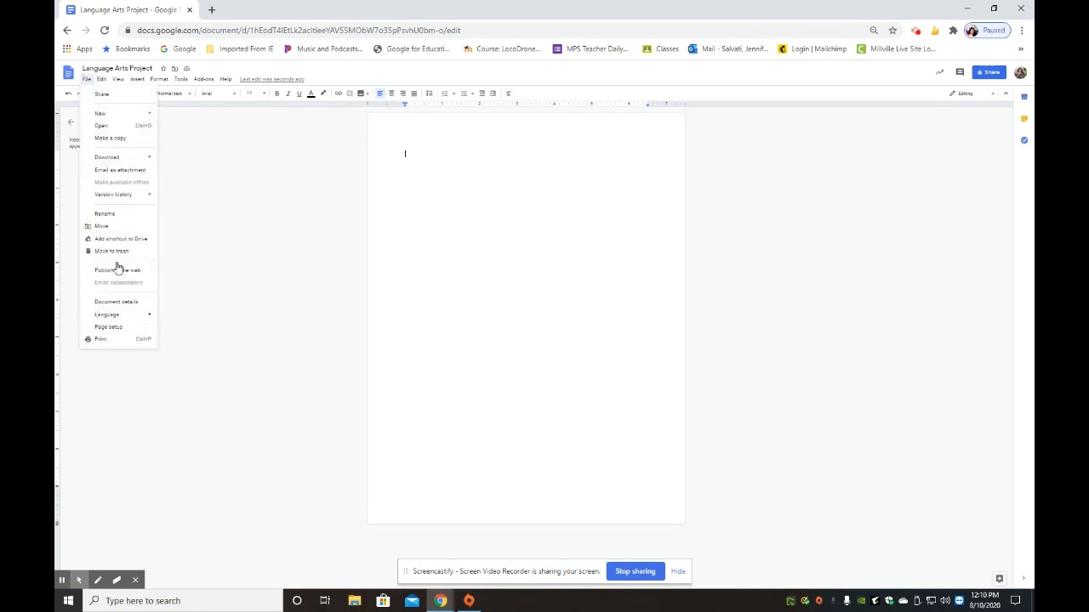
click(101, 96)
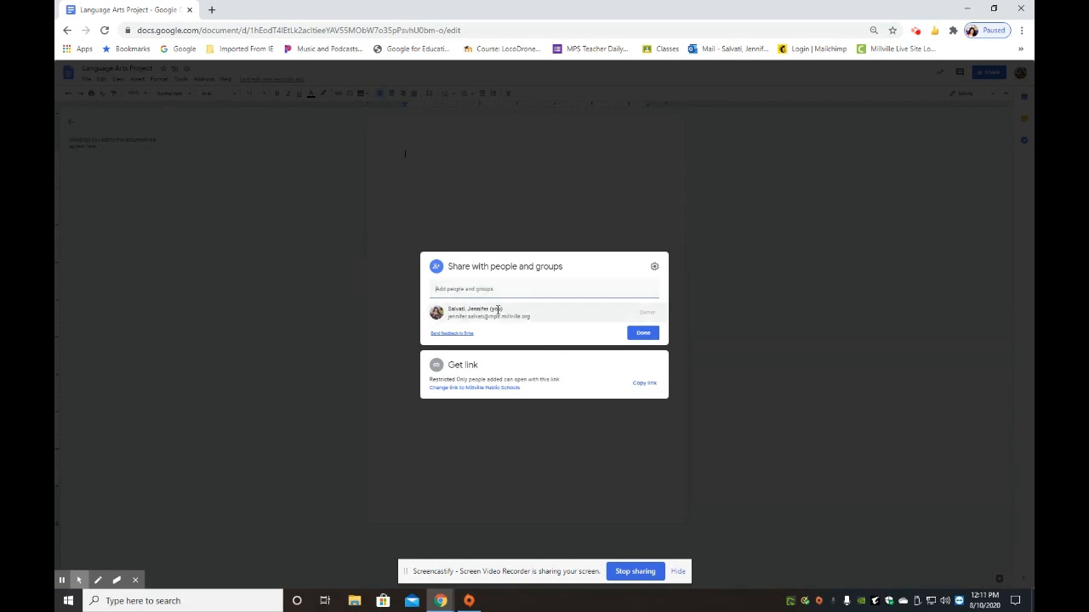
click(643, 333)
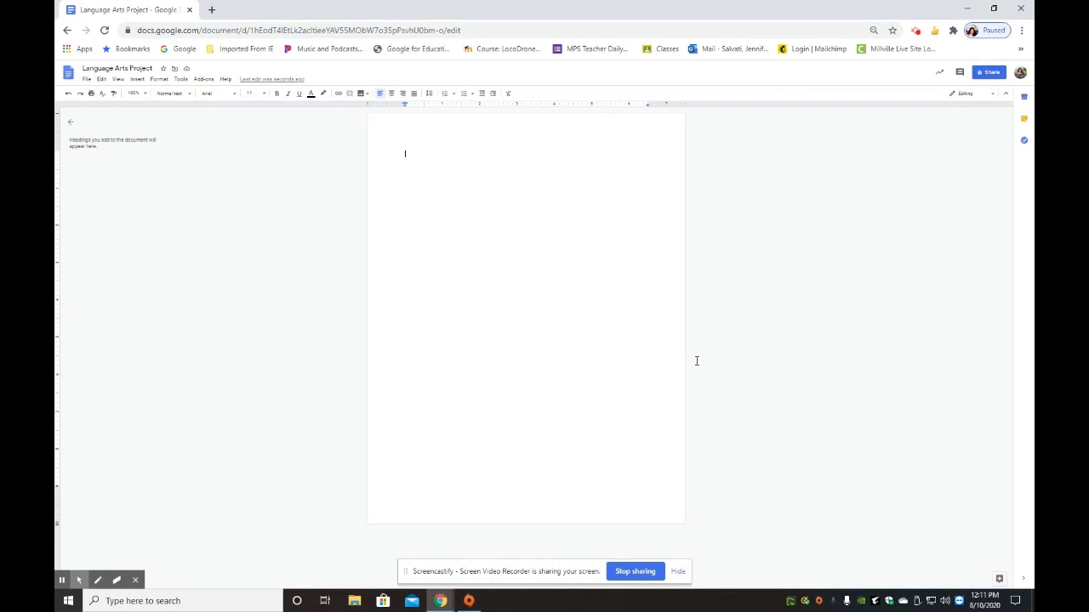
click(992, 73)
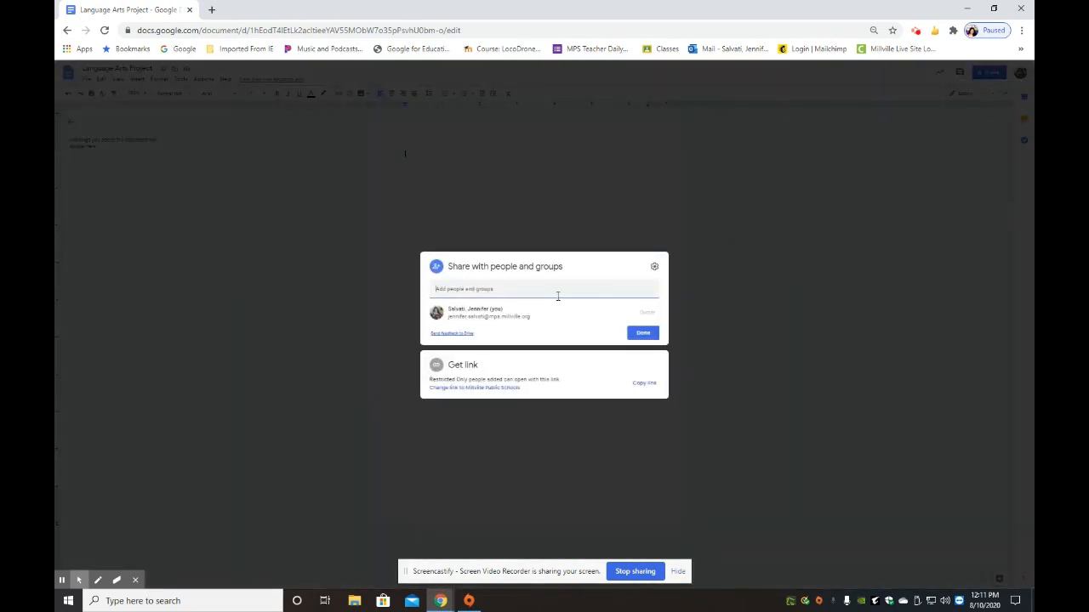
click(631, 332)
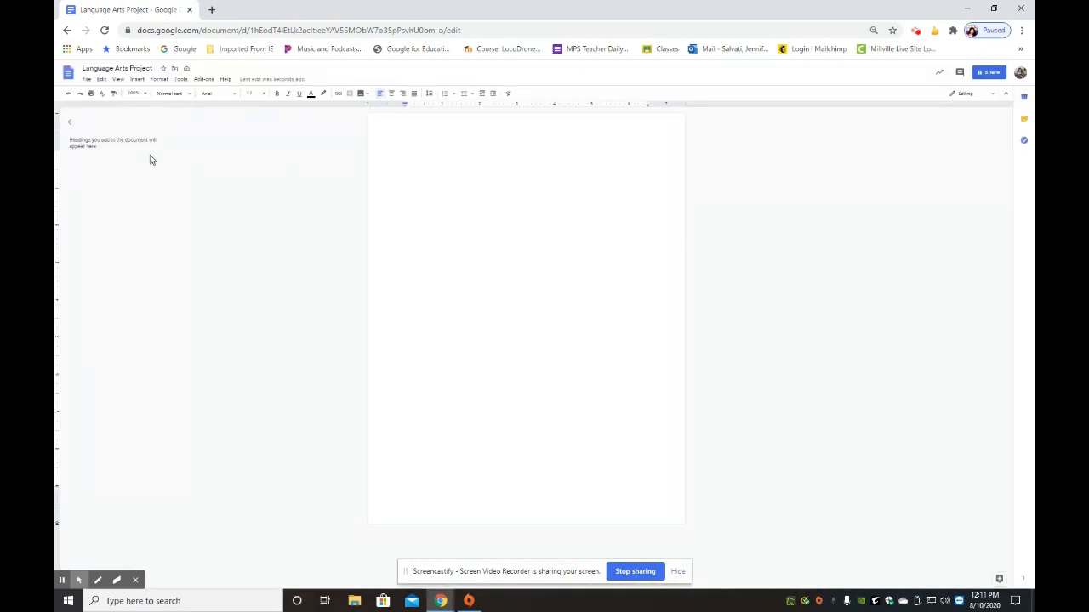
click(86, 79)
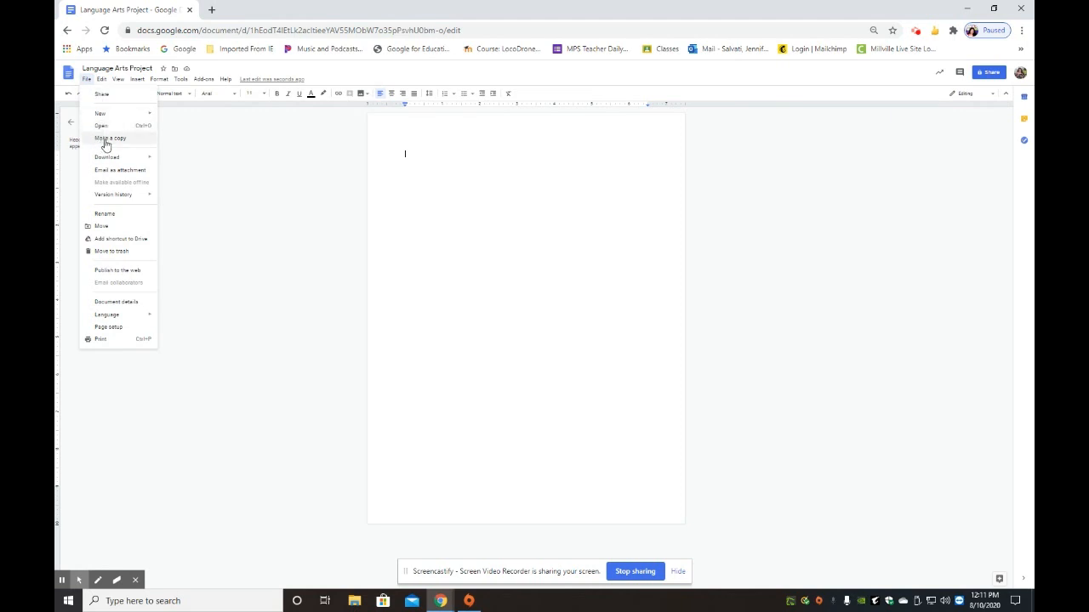
mouse_move(111, 164)
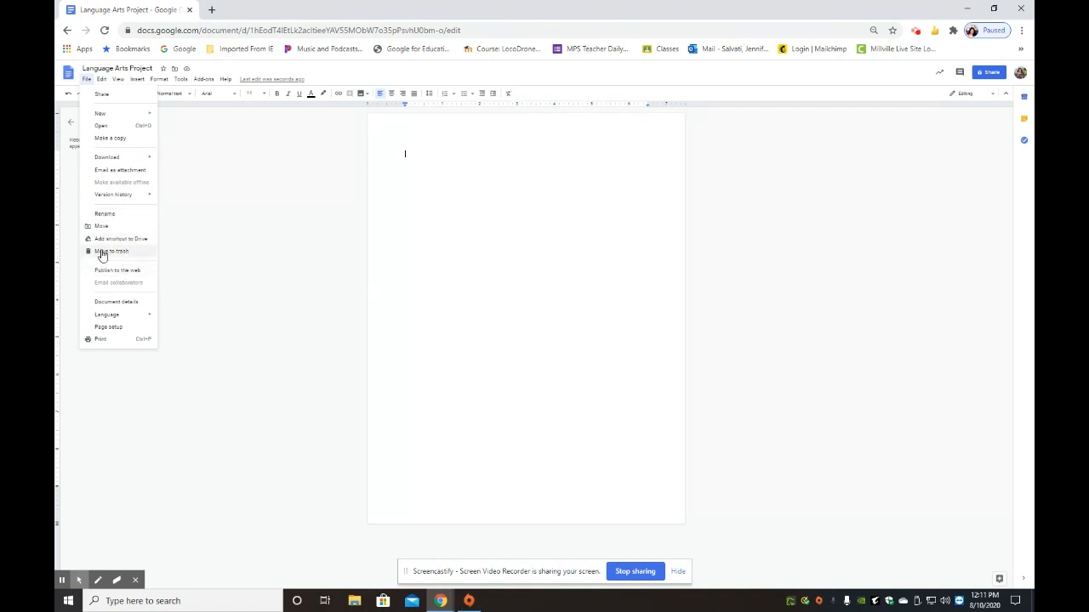
click(240, 306)
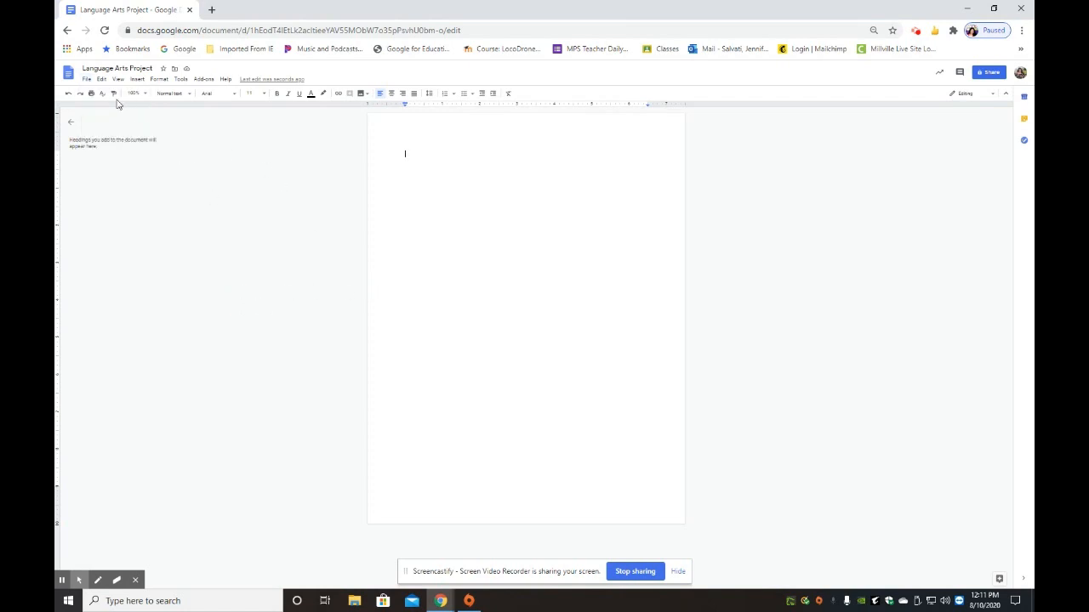
Step: Enter the line "Language Arts Project for Lakeside Middle School" at the top of the page
click(101, 79)
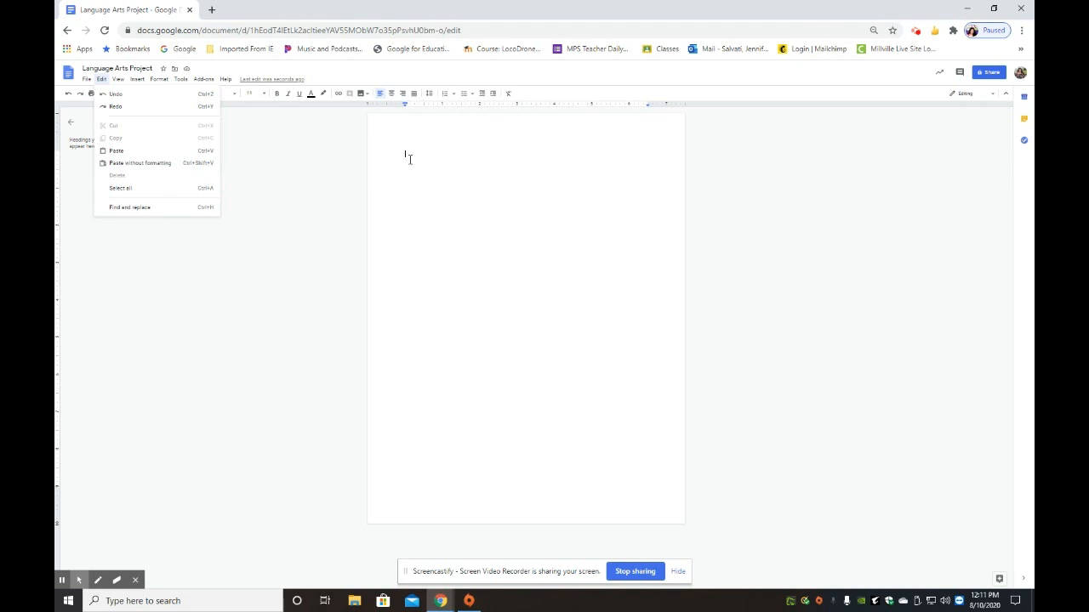
click(409, 159)
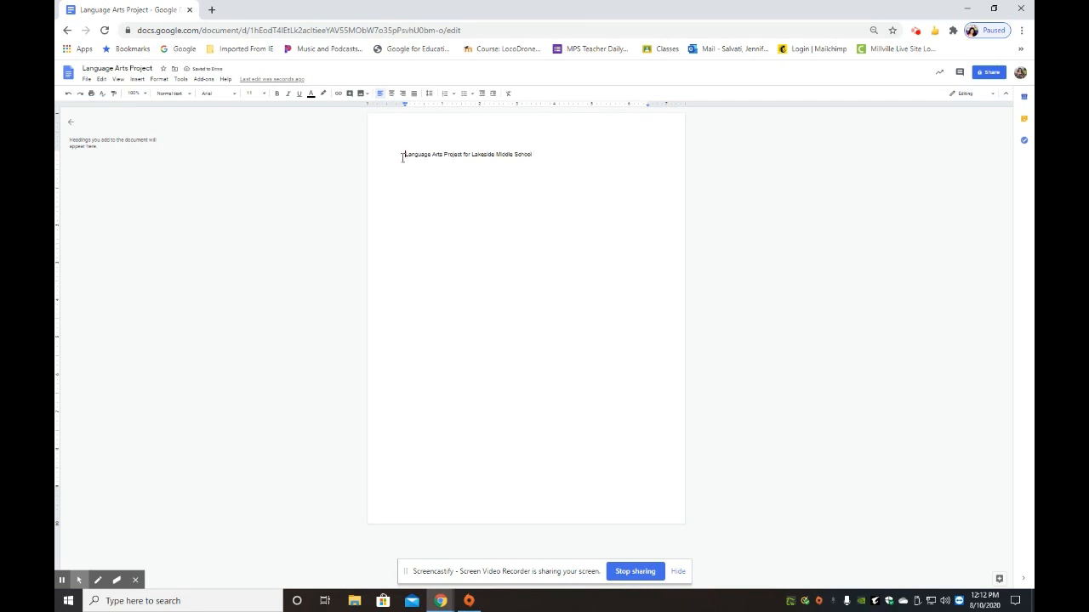
click(117, 79)
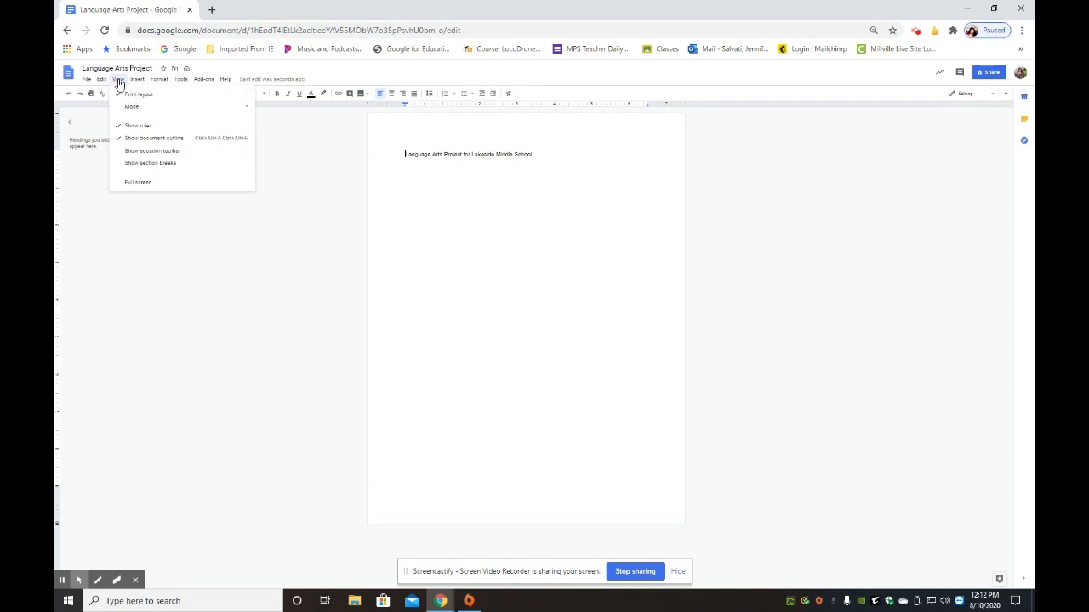
mouse_move(125, 108)
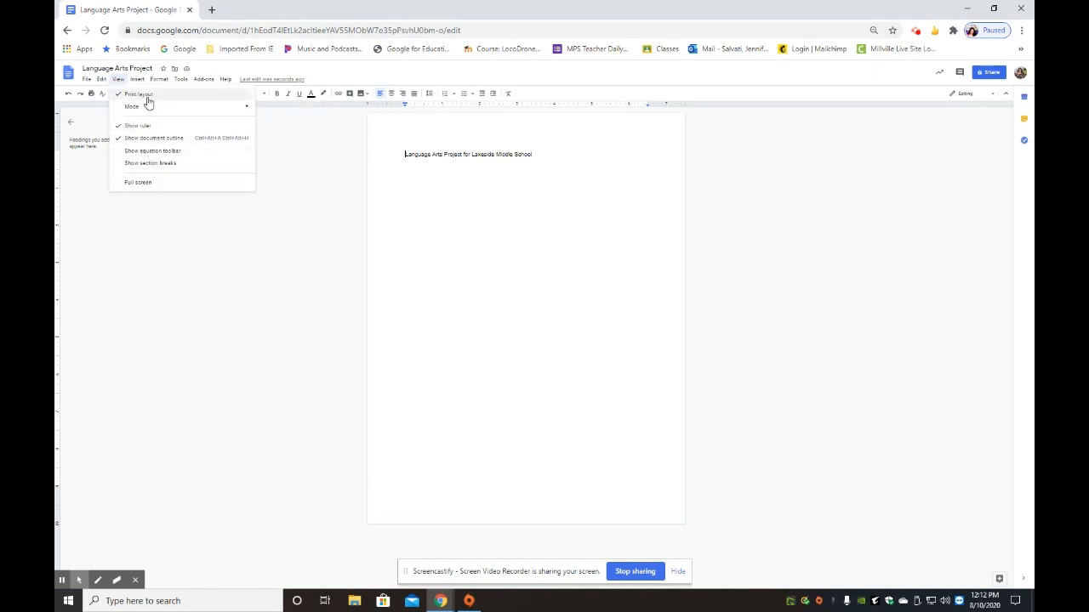
click(143, 220)
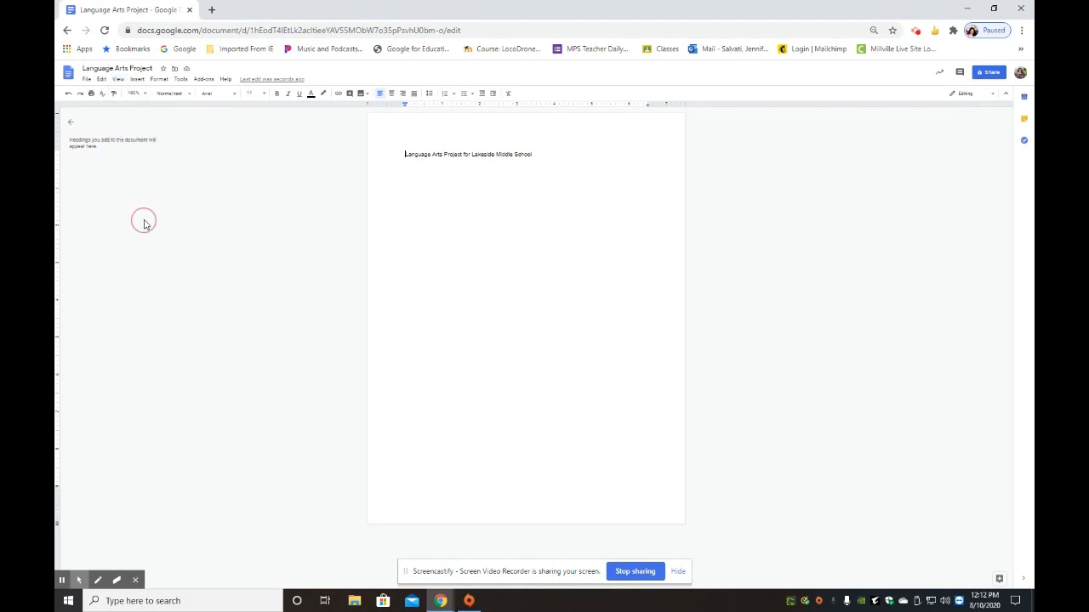
Step: Search the web for "flower" images to insert in the document
click(137, 81)
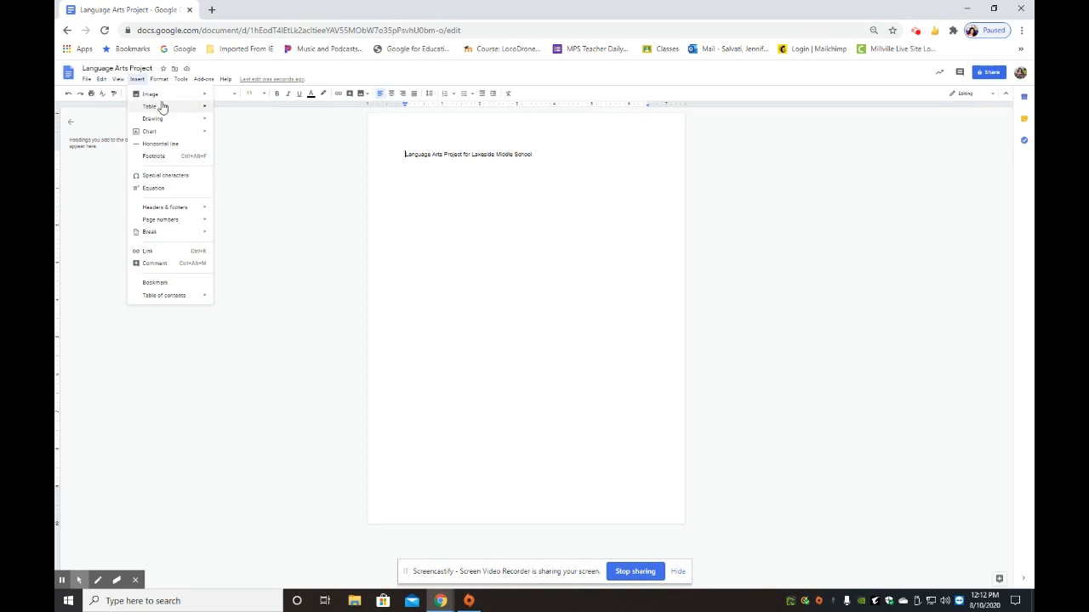
mouse_move(165, 102)
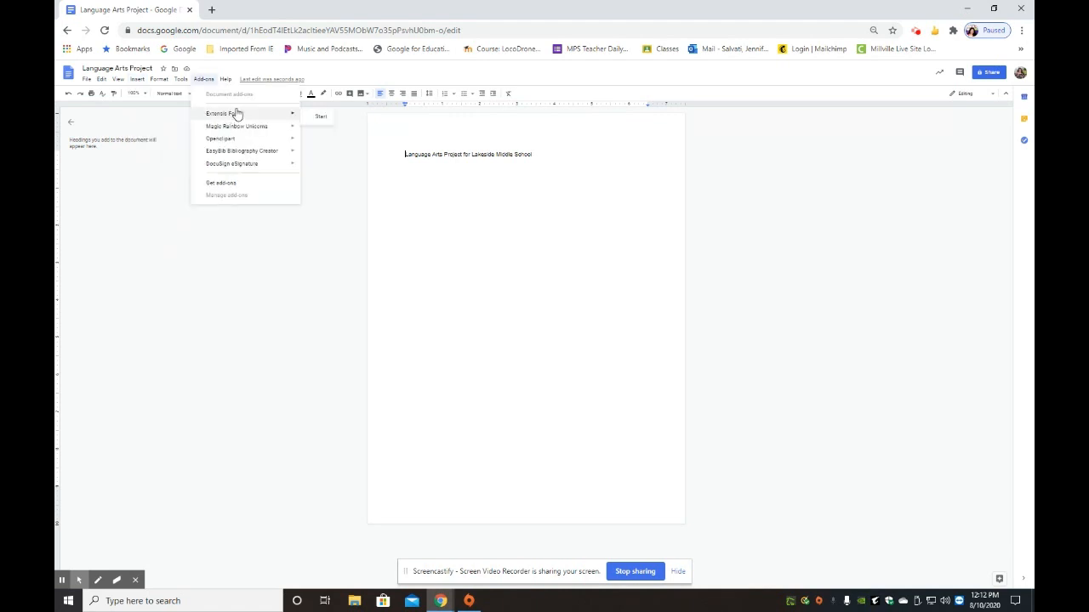
mouse_move(201, 97)
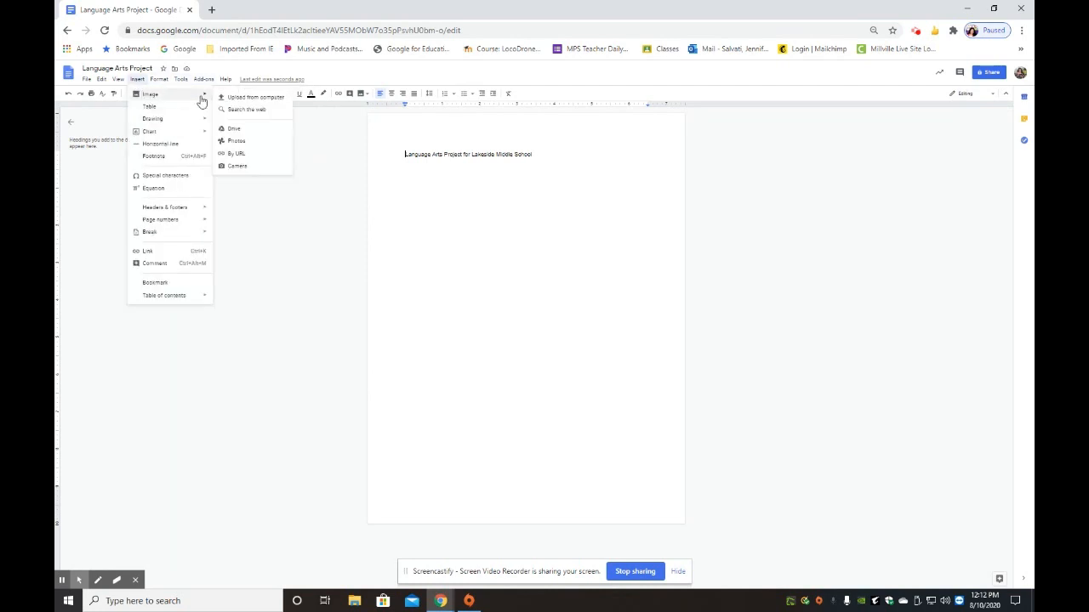
click(242, 109)
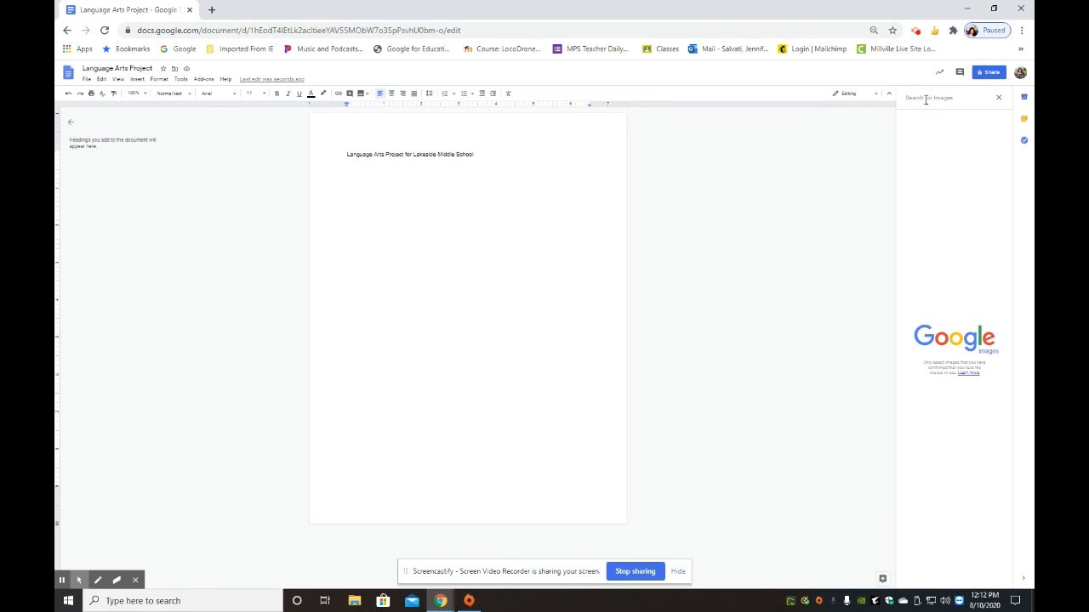
text(flower)
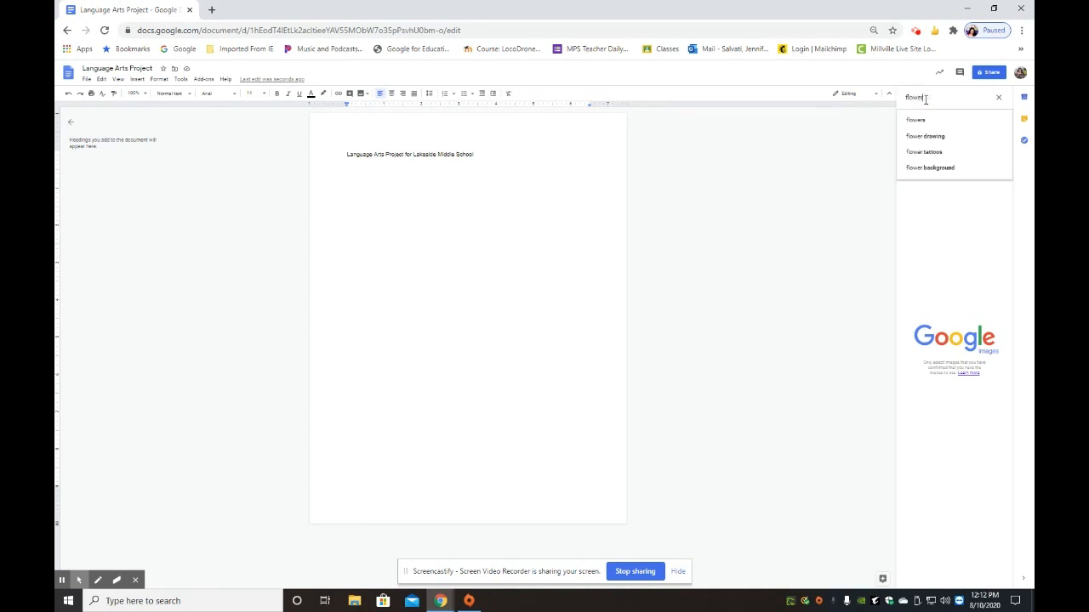
key(Return)
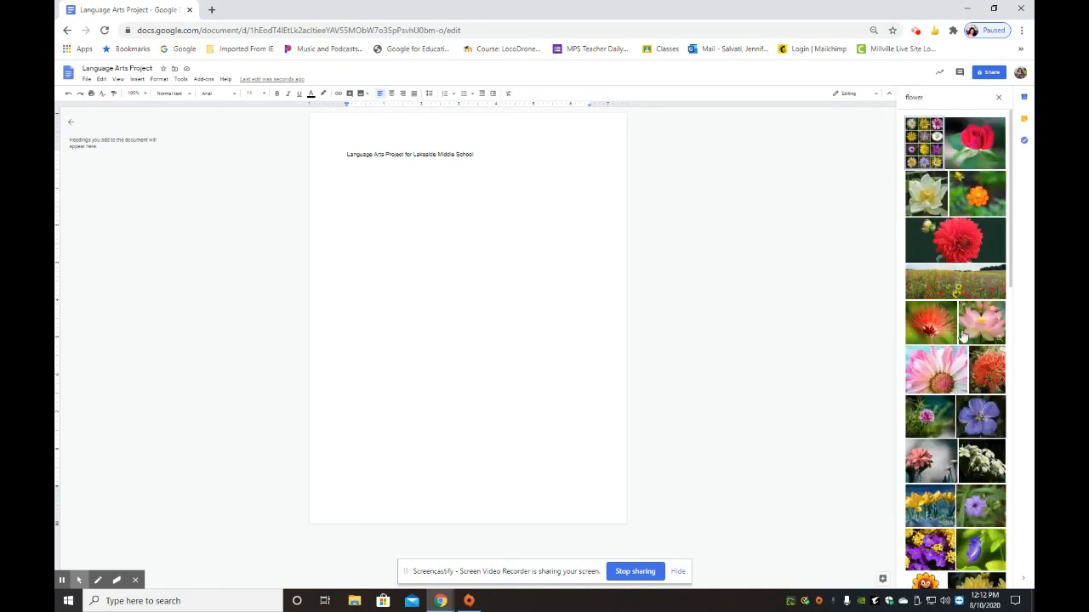
Step: Insert the wide picture of the pink water lily and shrink it proportionally to a little over half its width
scroll(999, 300, down, 3)
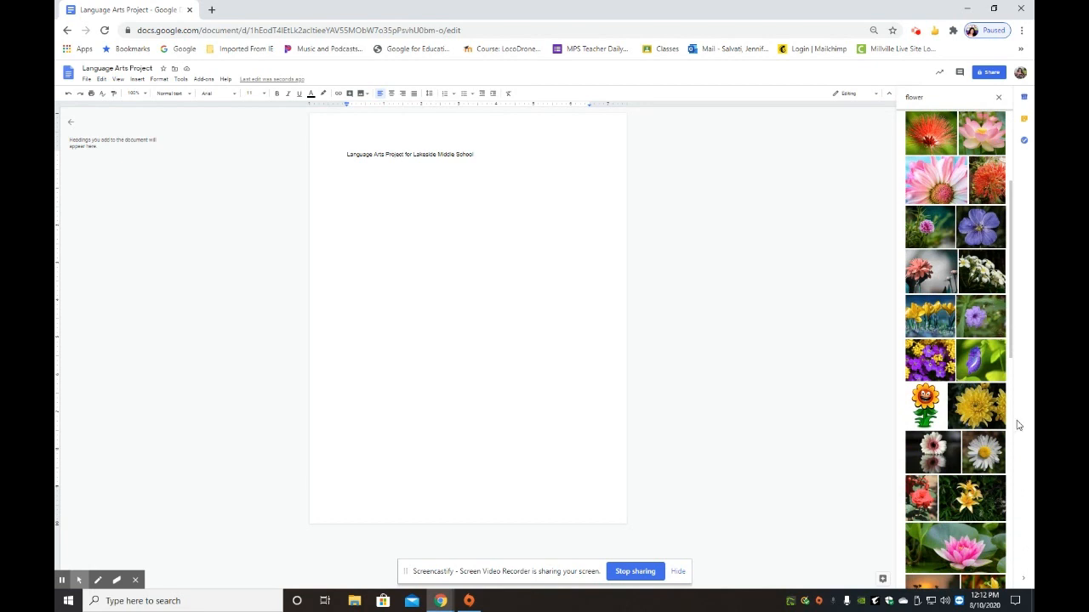
scroll(985, 483, down, 4)
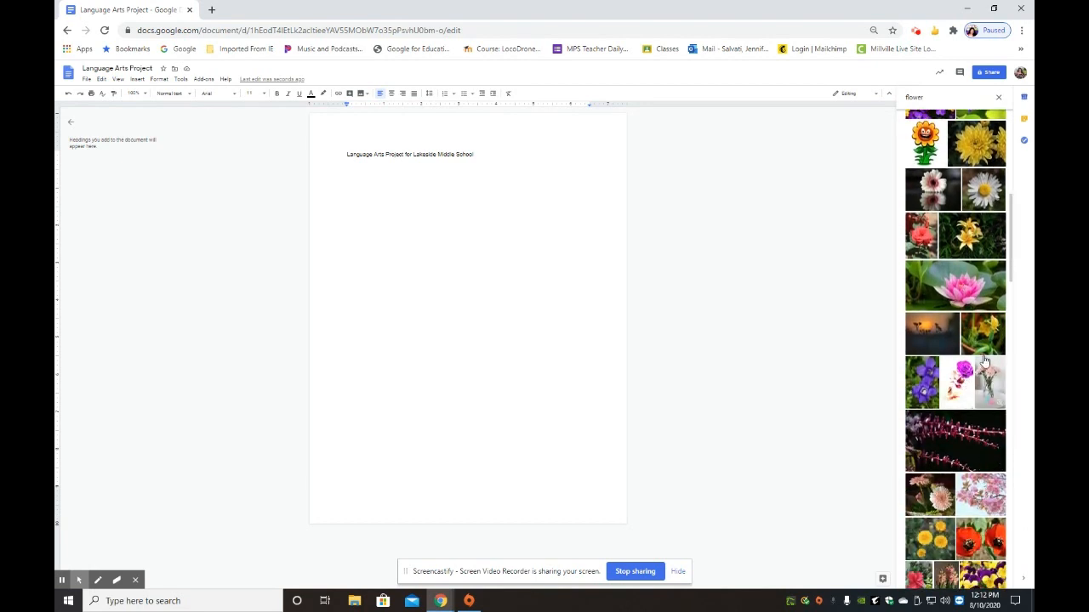
click(952, 284)
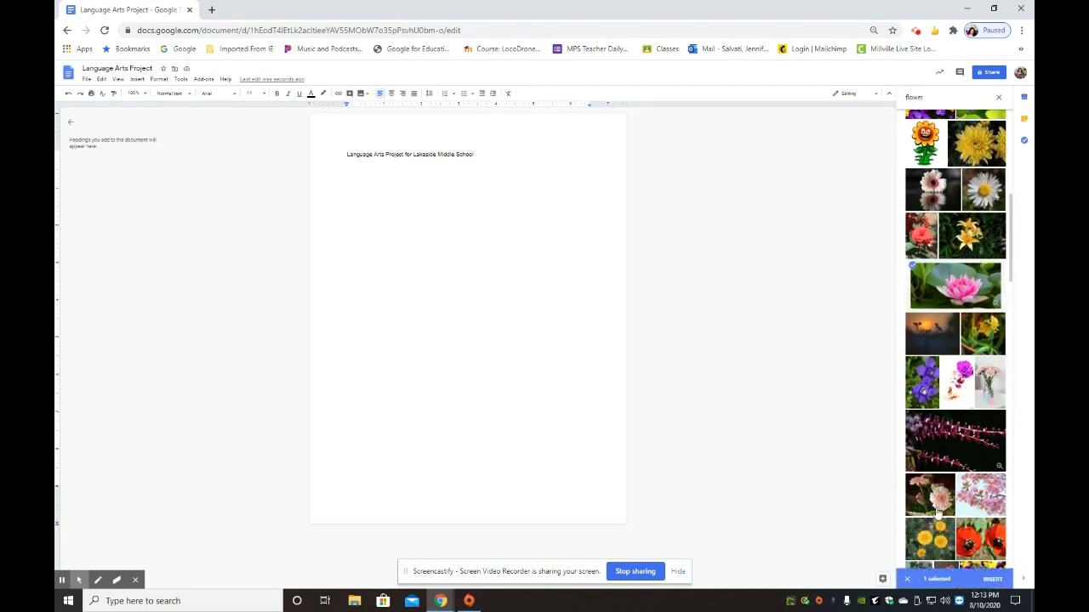
click(993, 579)
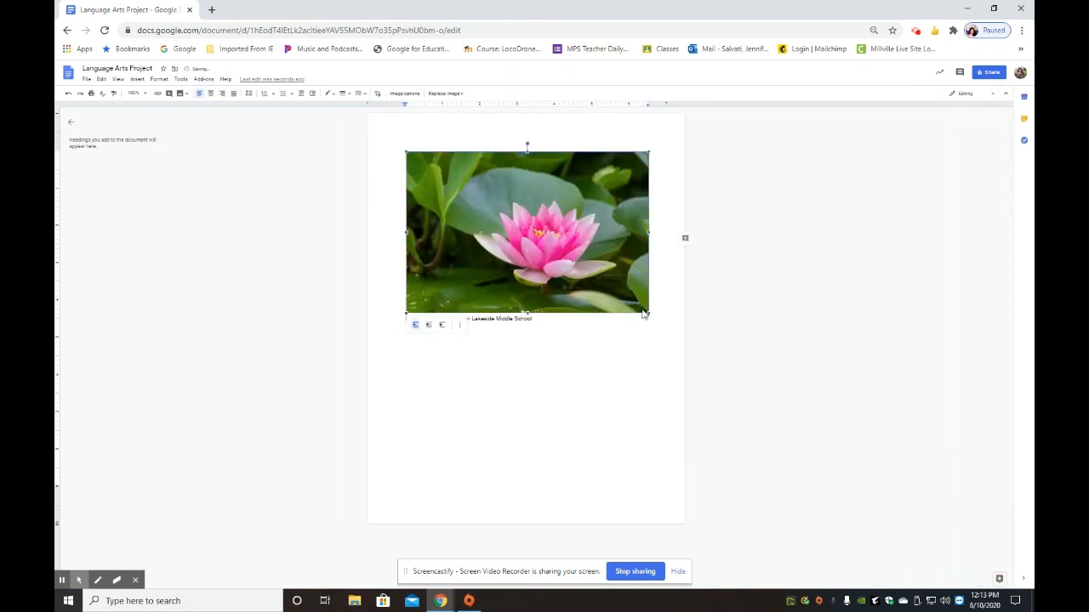
drag(650, 313, 546, 245)
click(633, 313)
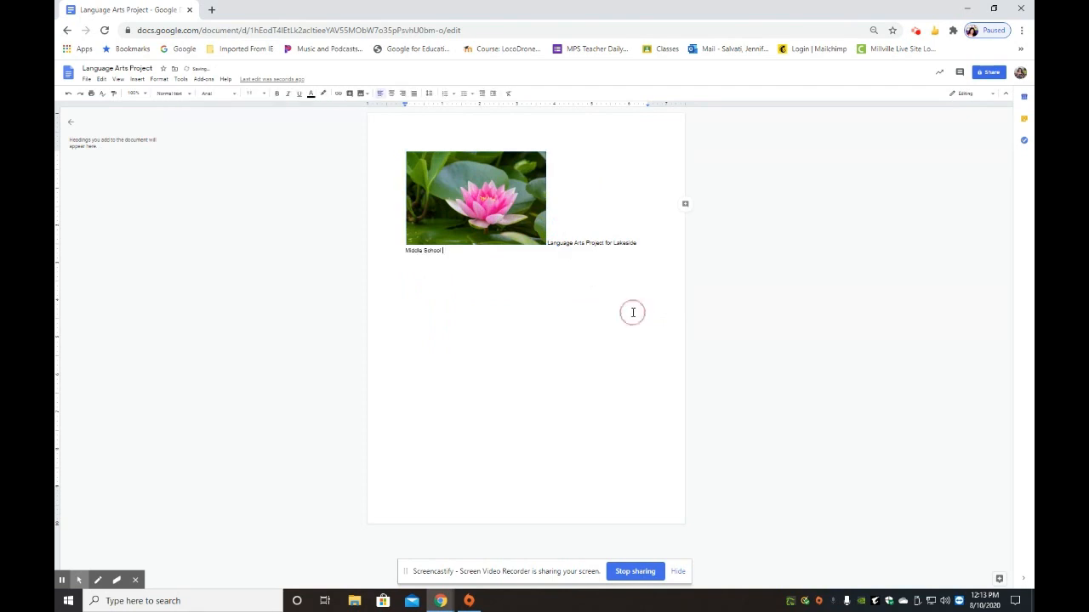
Step: Set the water lily picture's text wrapping style to Wrap text
click(507, 218)
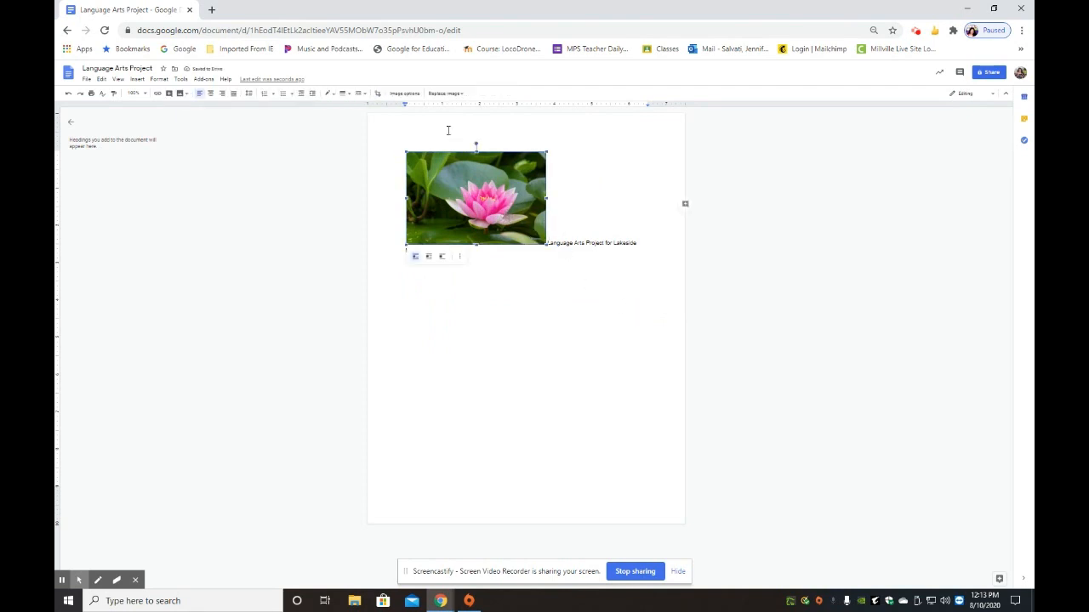
click(407, 94)
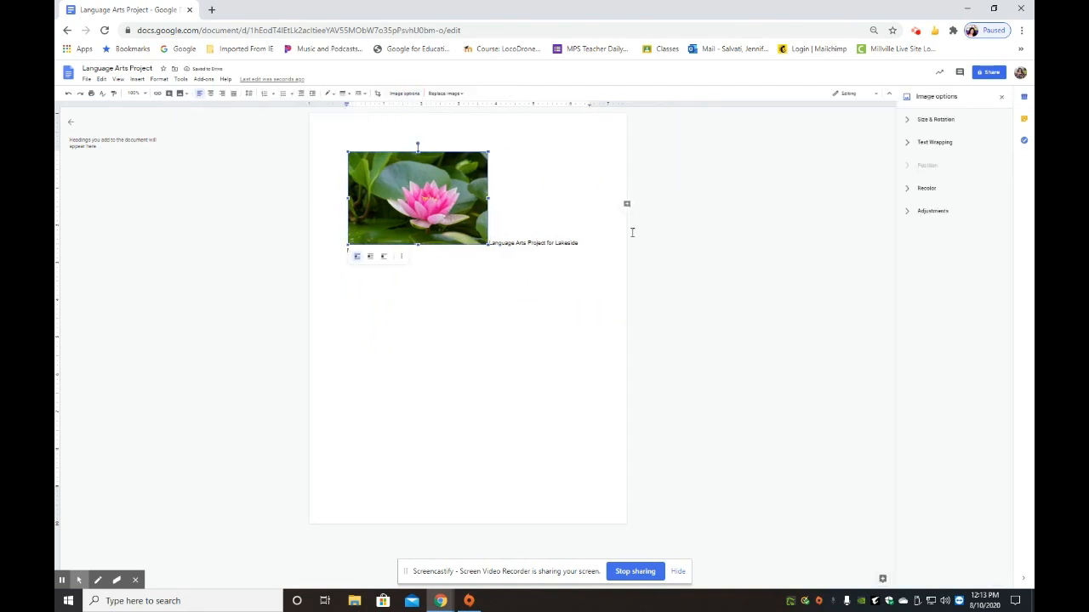
click(936, 143)
click(951, 187)
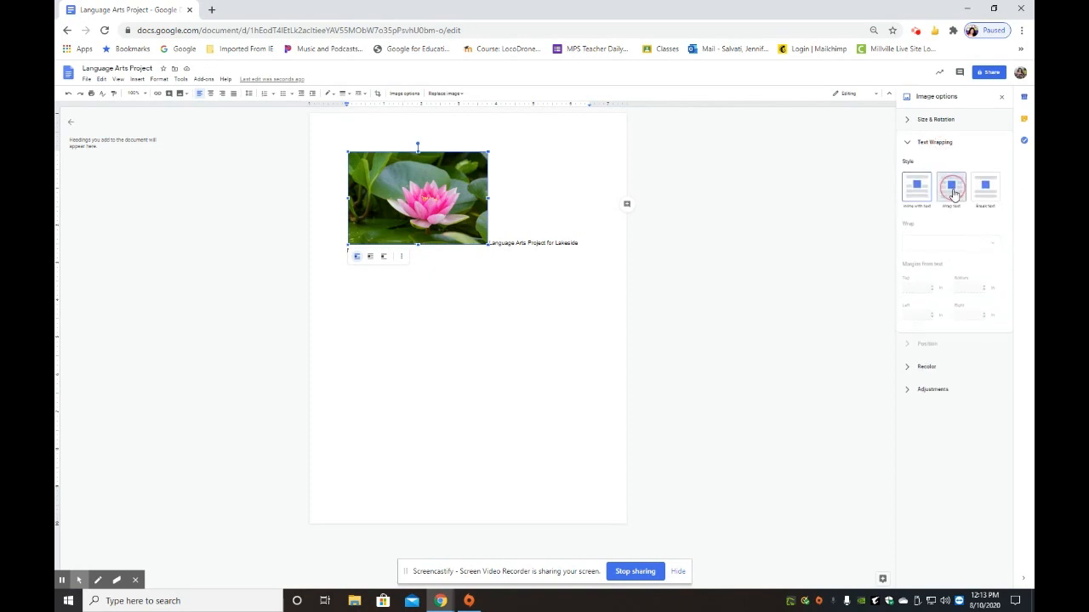
click(495, 151)
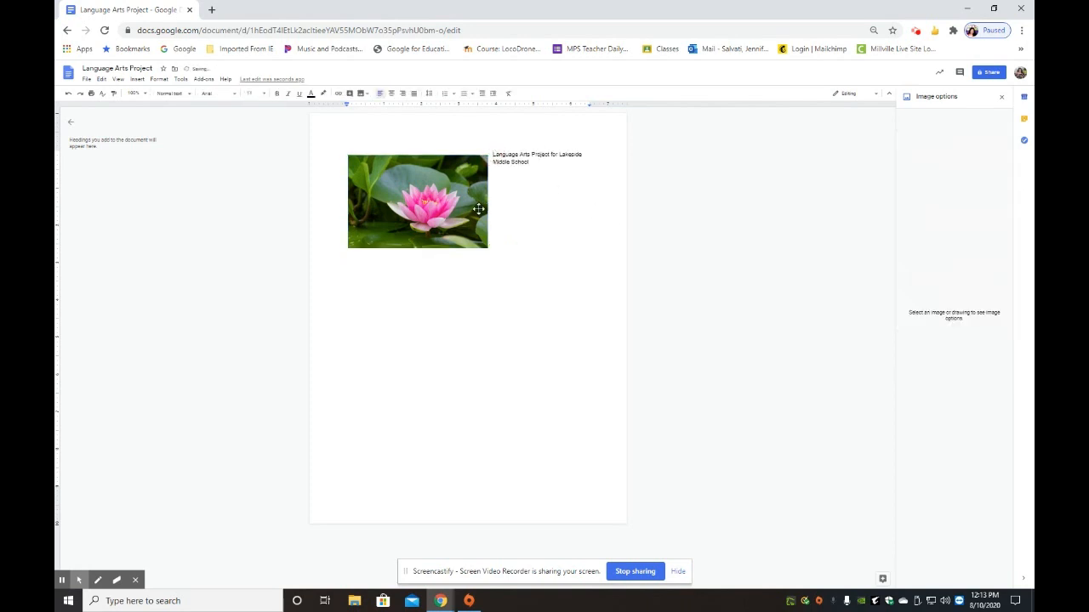
Step: Move the water lily picture to the middle of the page, directly beneath the "Language Arts Project for Lakeside Middle School" line
drag(478, 208, 493, 278)
click(601, 299)
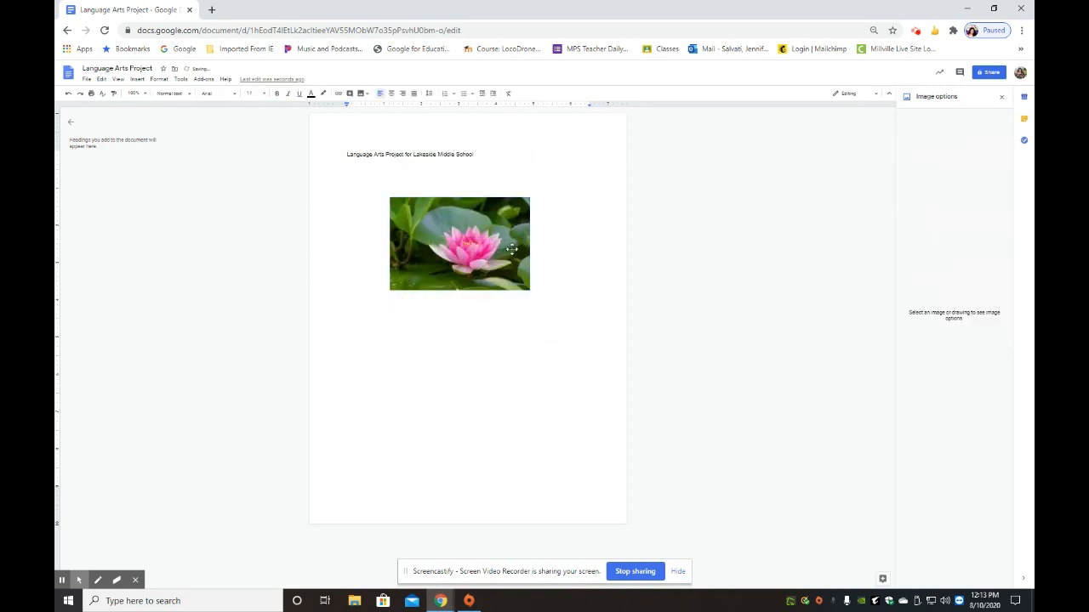
drag(500, 238, 499, 207)
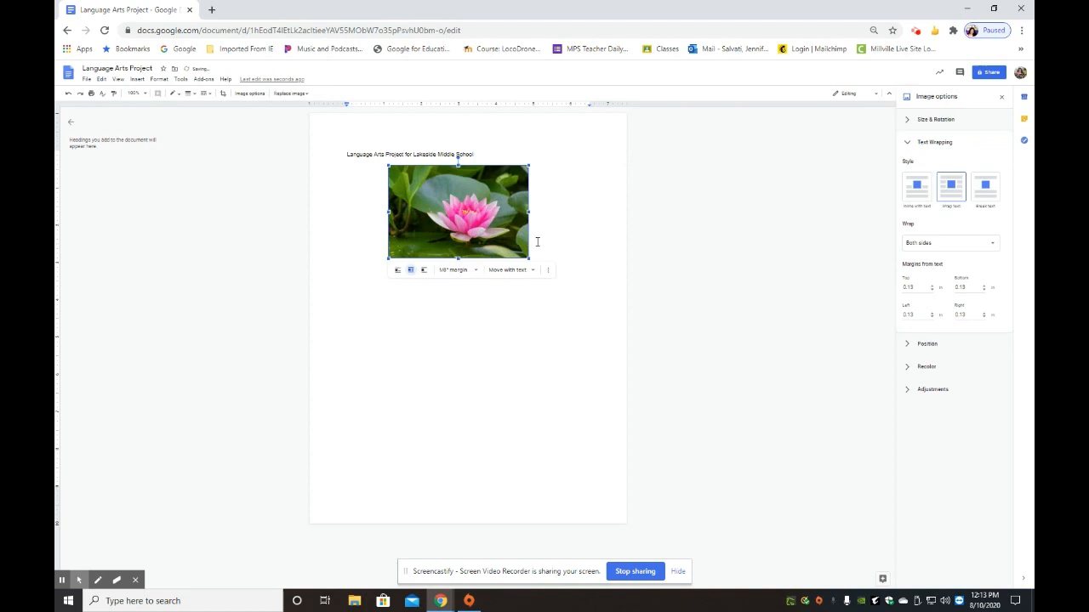
click(141, 79)
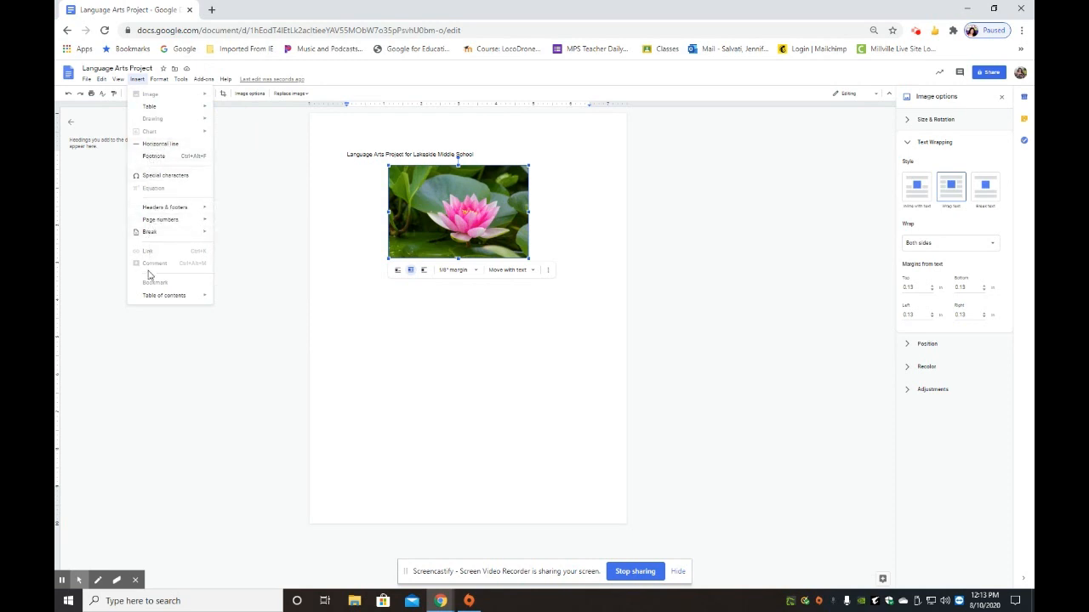
mouse_move(150, 297)
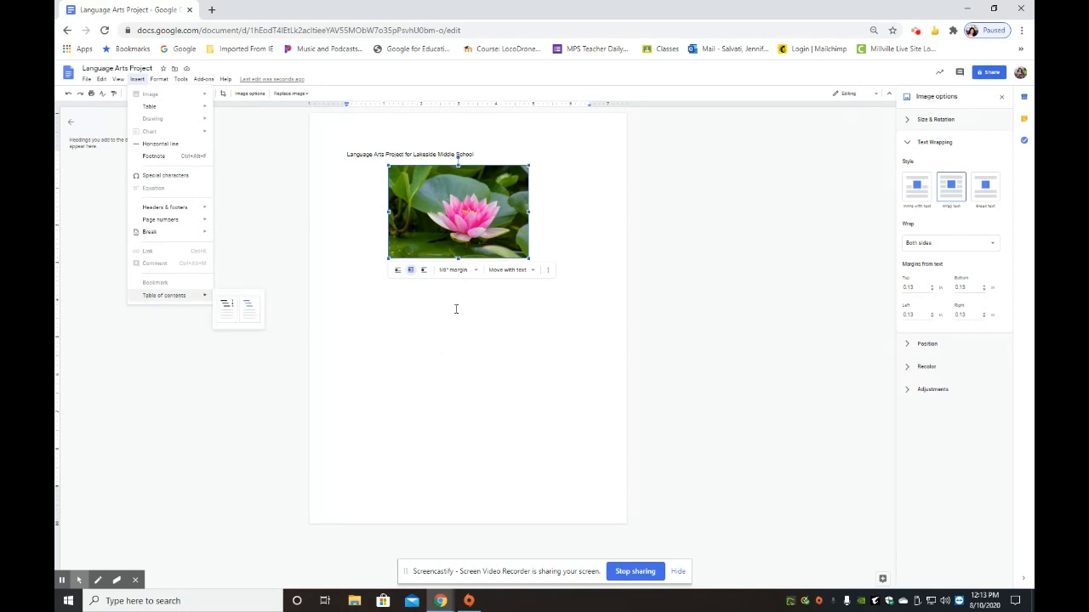
Step: Shift the water lily picture slightly to the left beneath the "Language Arts Project for Lakeside Middle School" line
click(497, 323)
drag(412, 220, 387, 217)
click(344, 284)
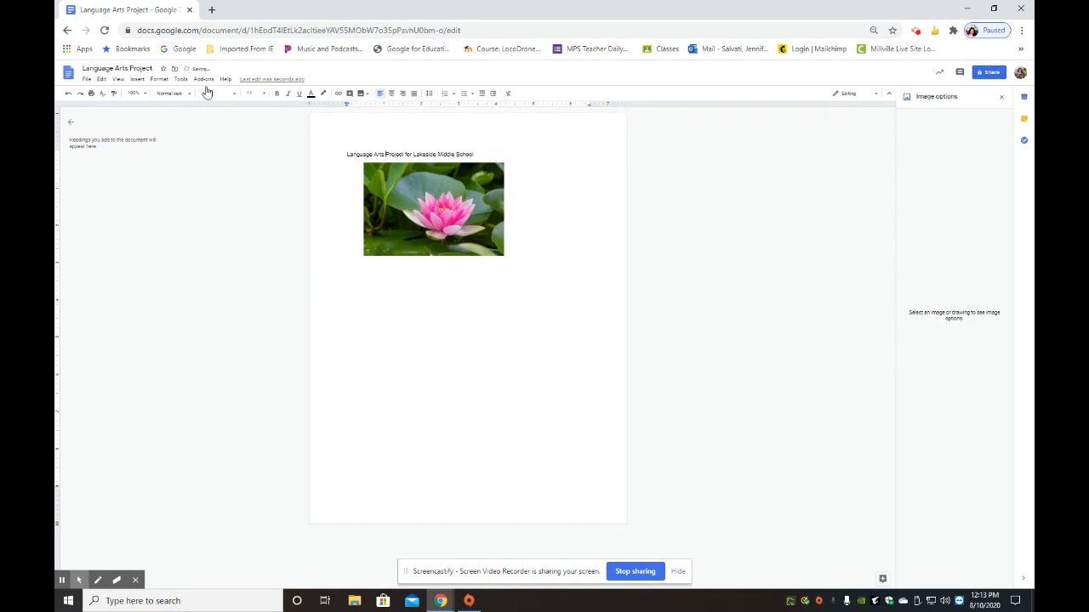
click(162, 81)
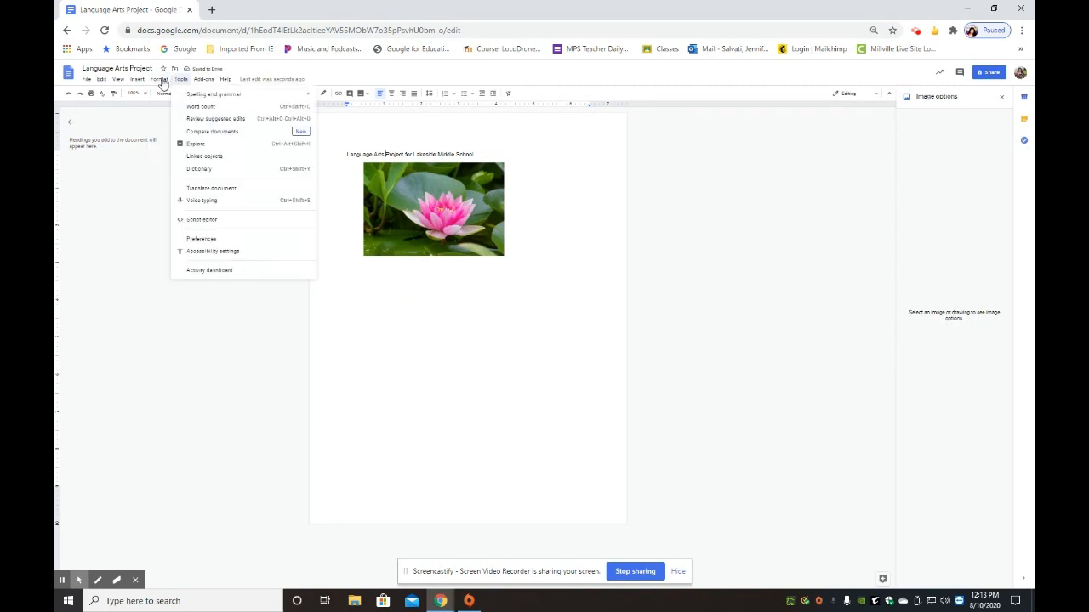
mouse_move(159, 97)
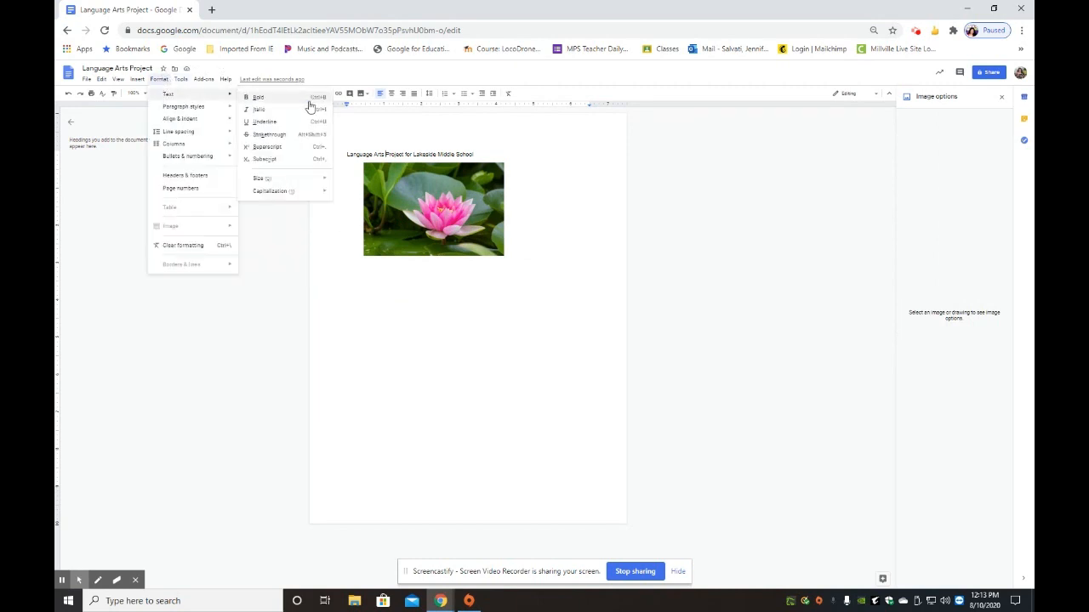
click(418, 131)
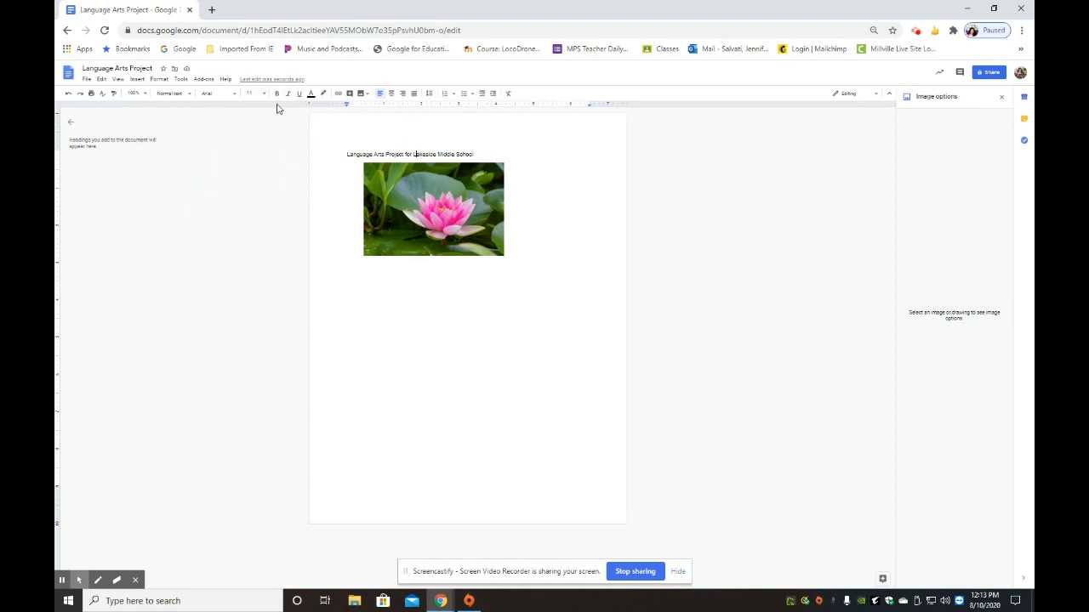
click(159, 79)
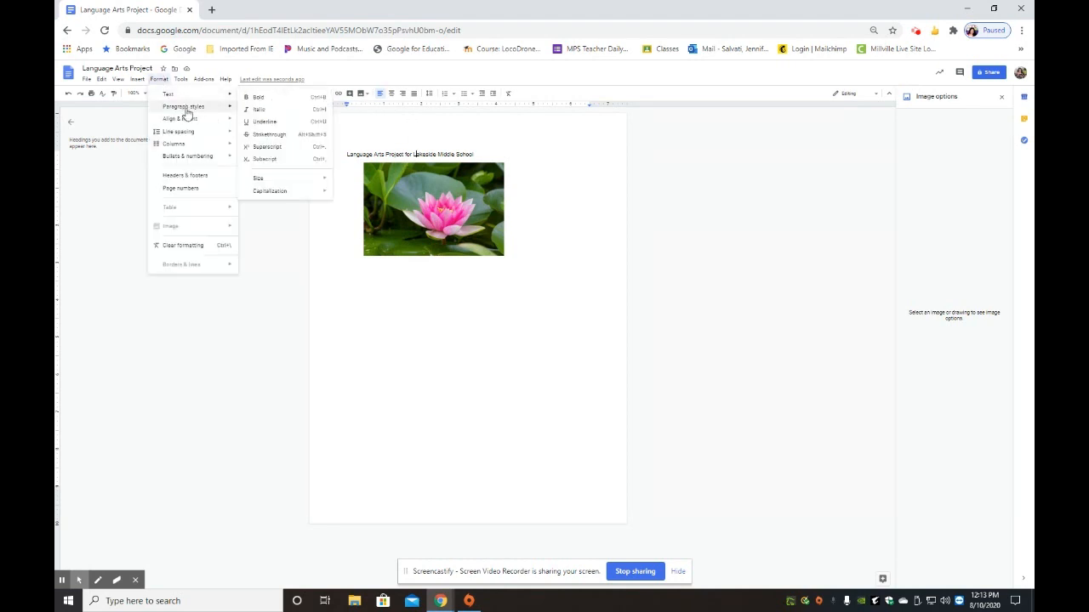
mouse_move(178, 145)
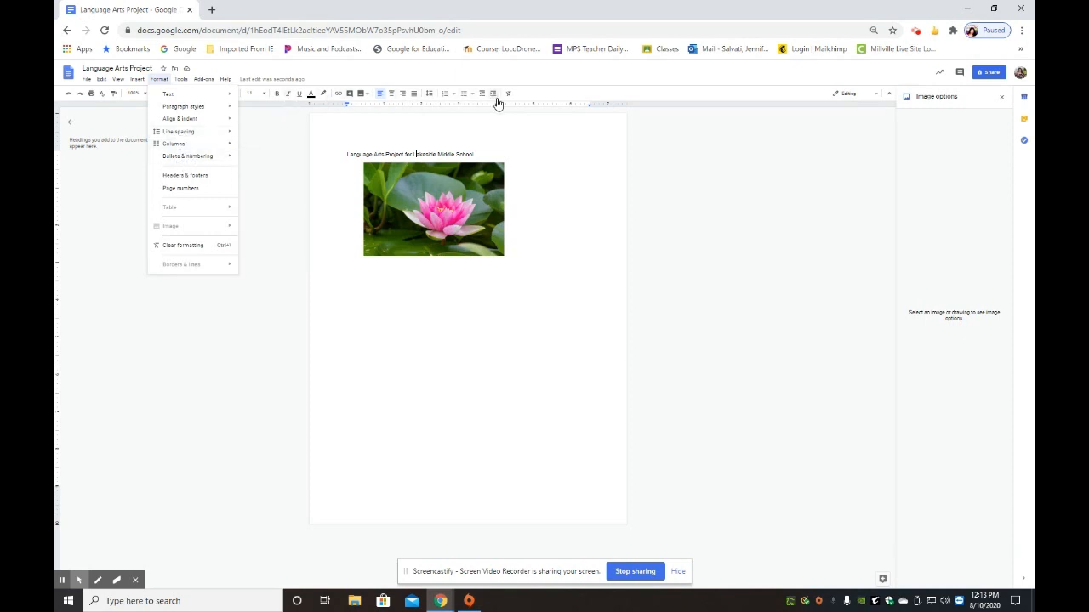
click(322, 285)
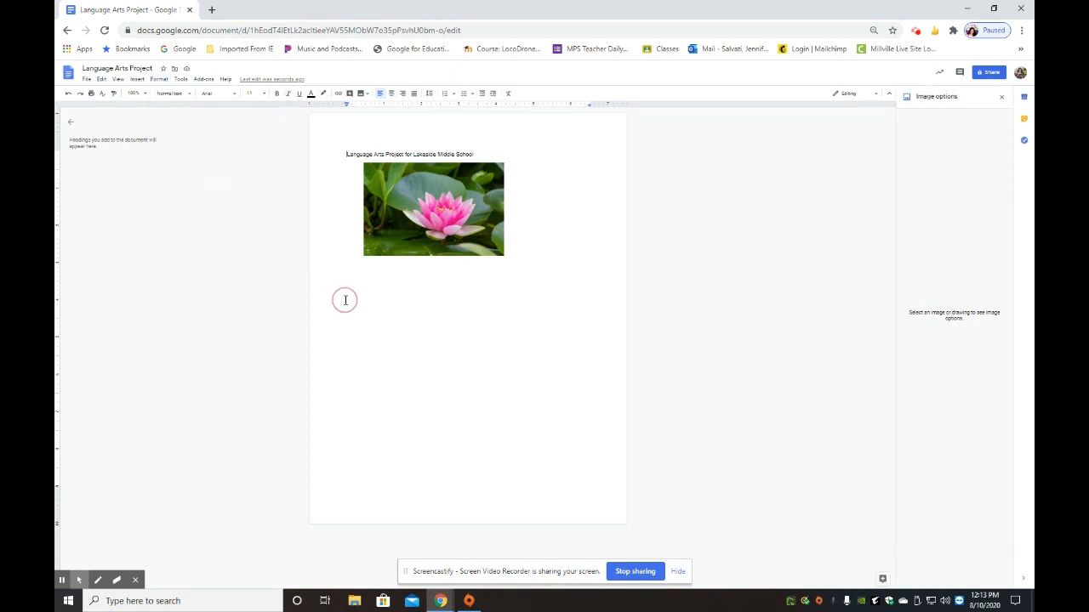
Step: Check the document's word count
click(182, 79)
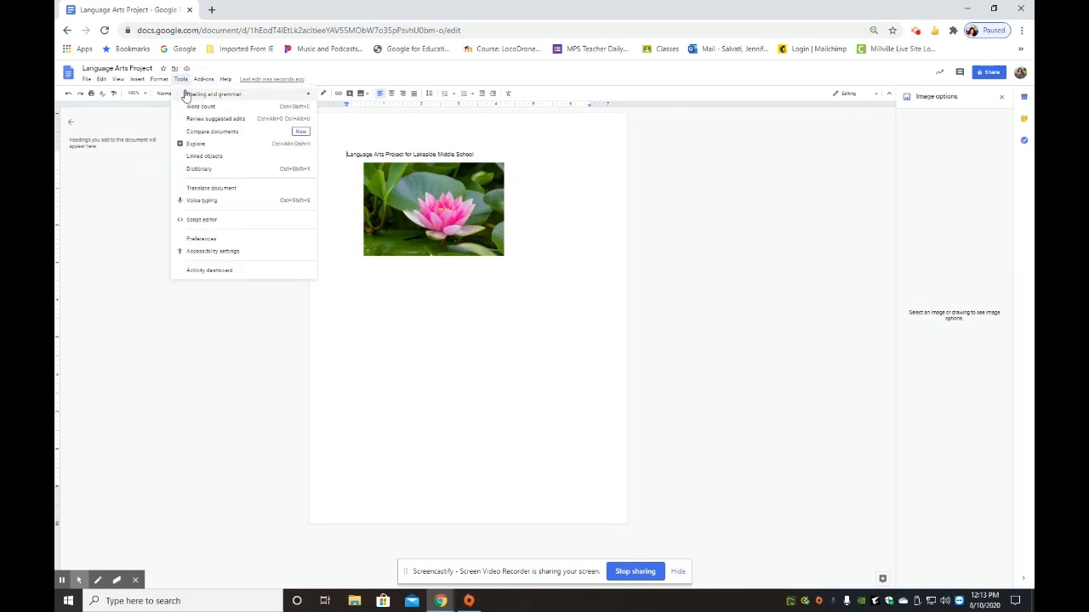
mouse_move(187, 96)
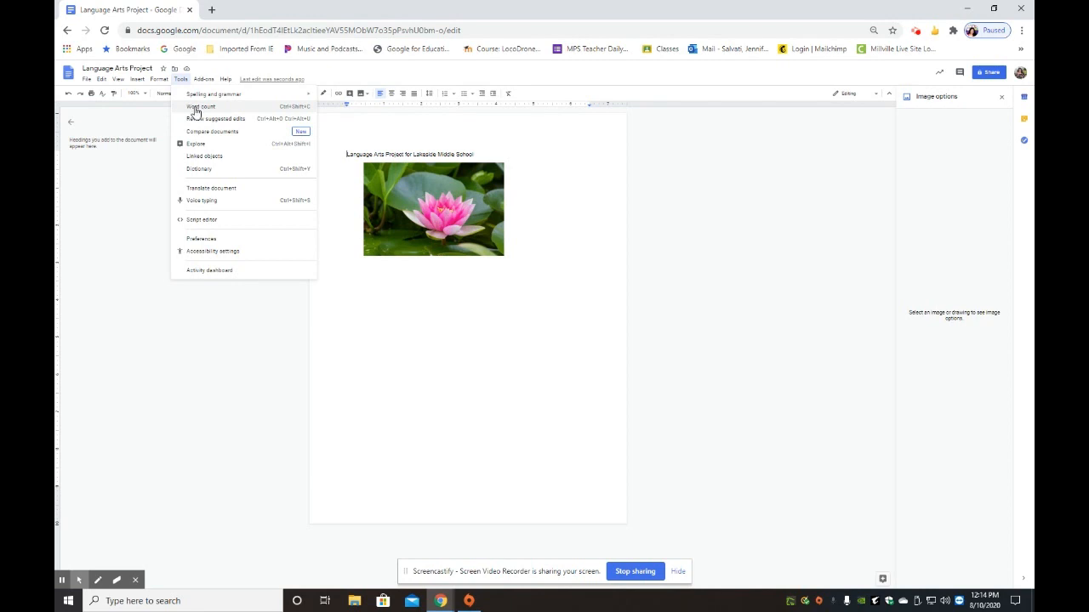
click(197, 107)
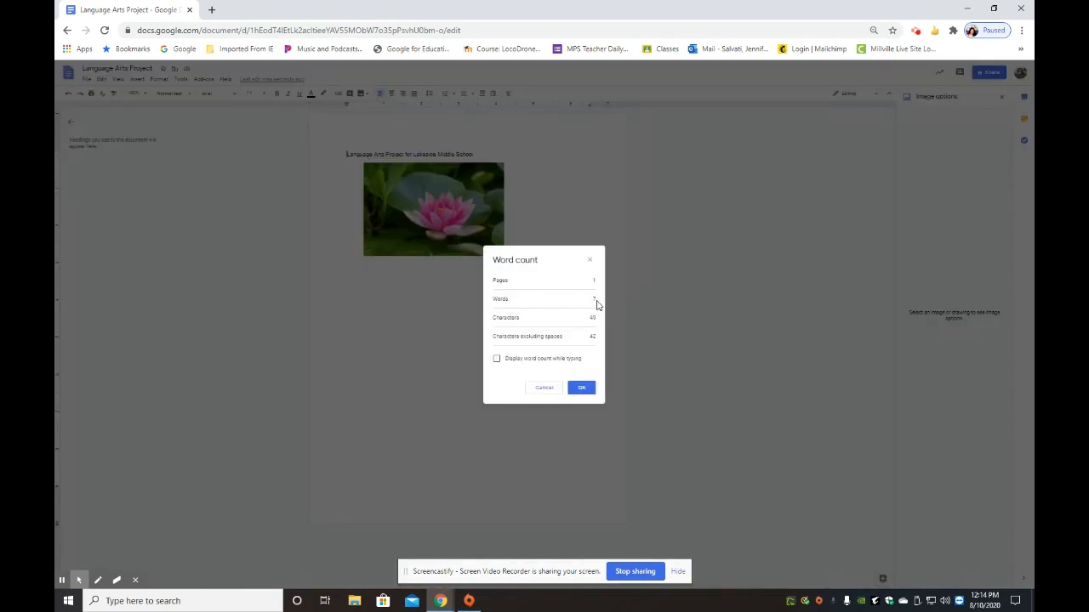
click(583, 390)
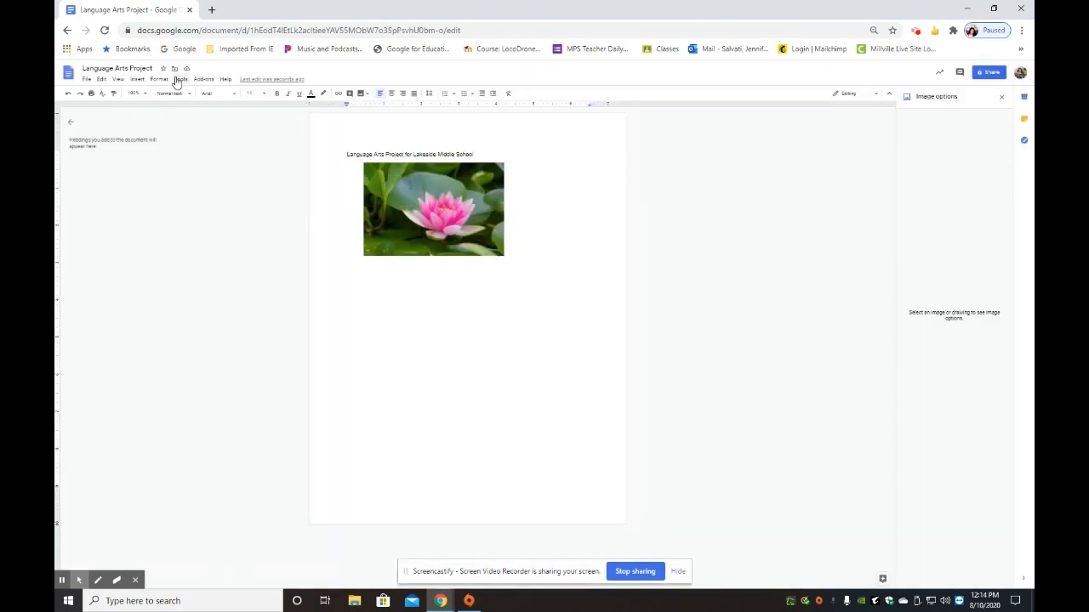
Step: Dictate "Today I watched as my neighbor had a brand new pool installed in their backyard." before the heading text, followed by a line break
click(180, 81)
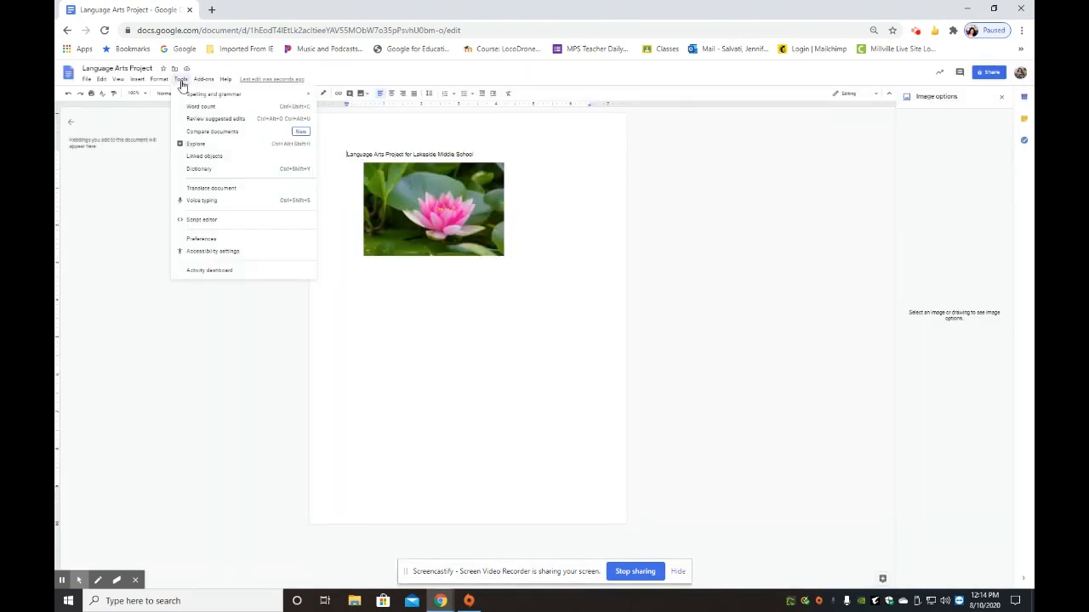
click(200, 206)
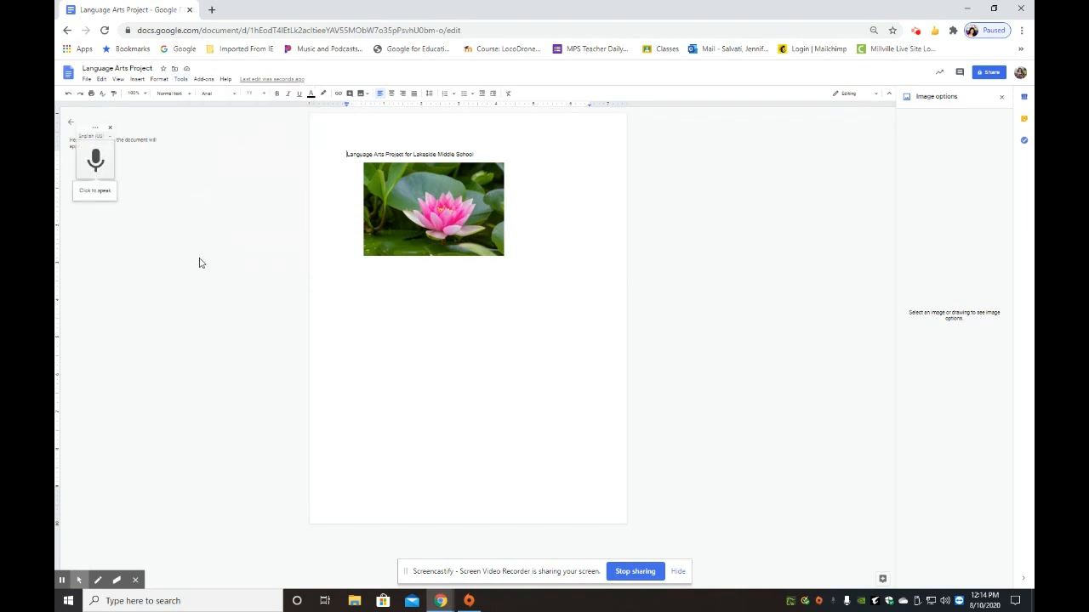
click(94, 168)
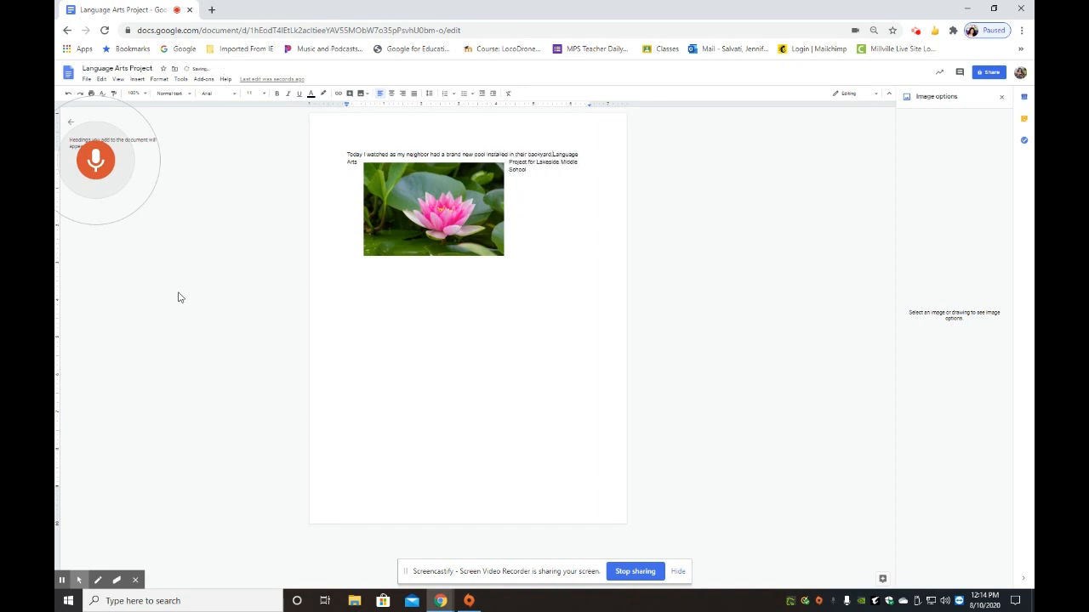
click(94, 157)
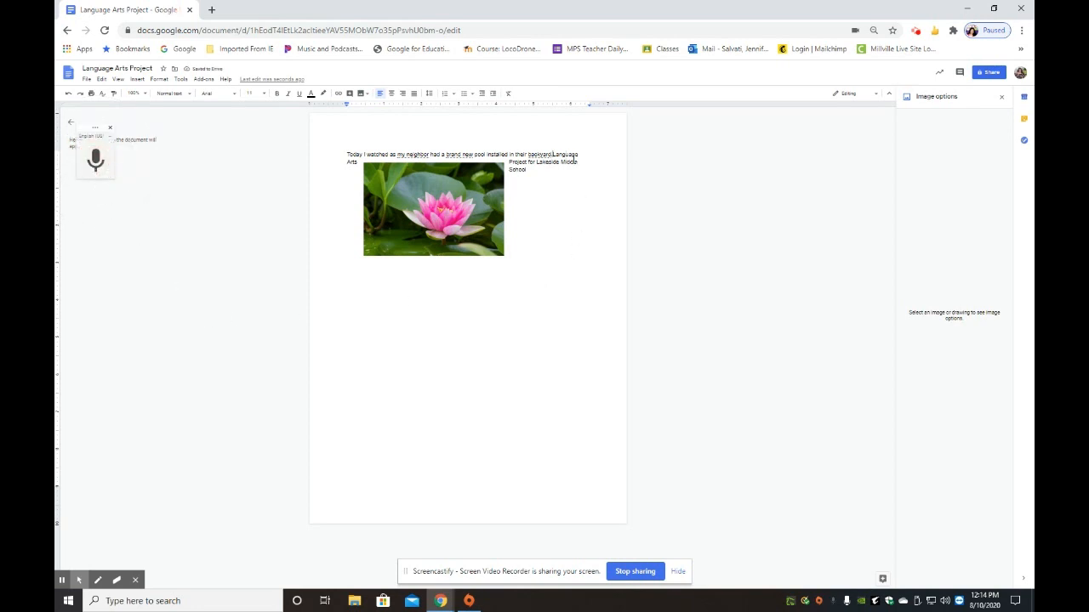
key(Return)
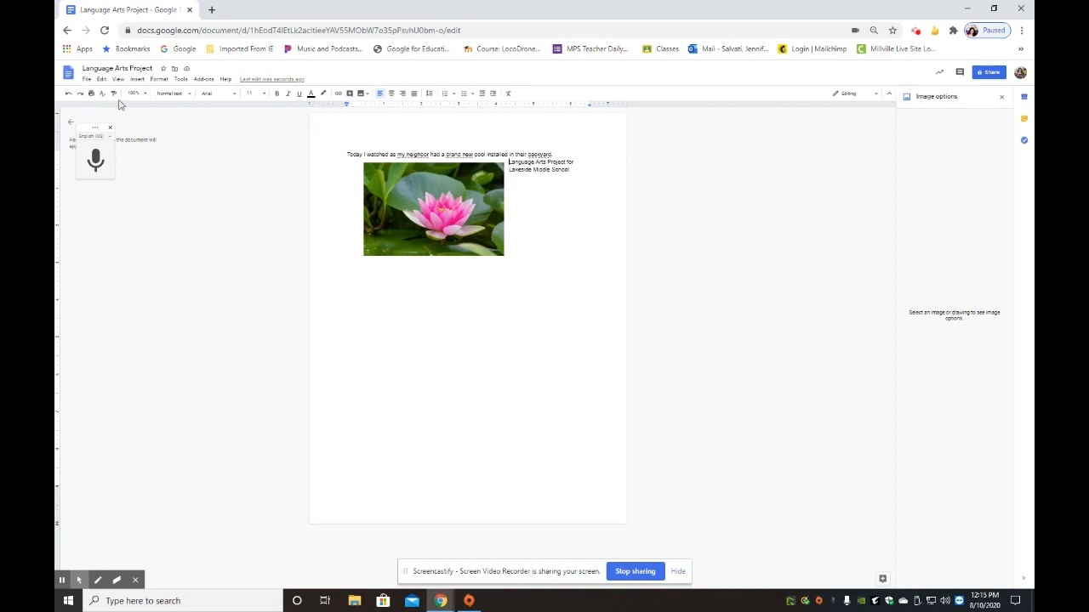
Step: Undo the line break and the whole dictated sentence
click(68, 95)
click(69, 95)
click(69, 95)
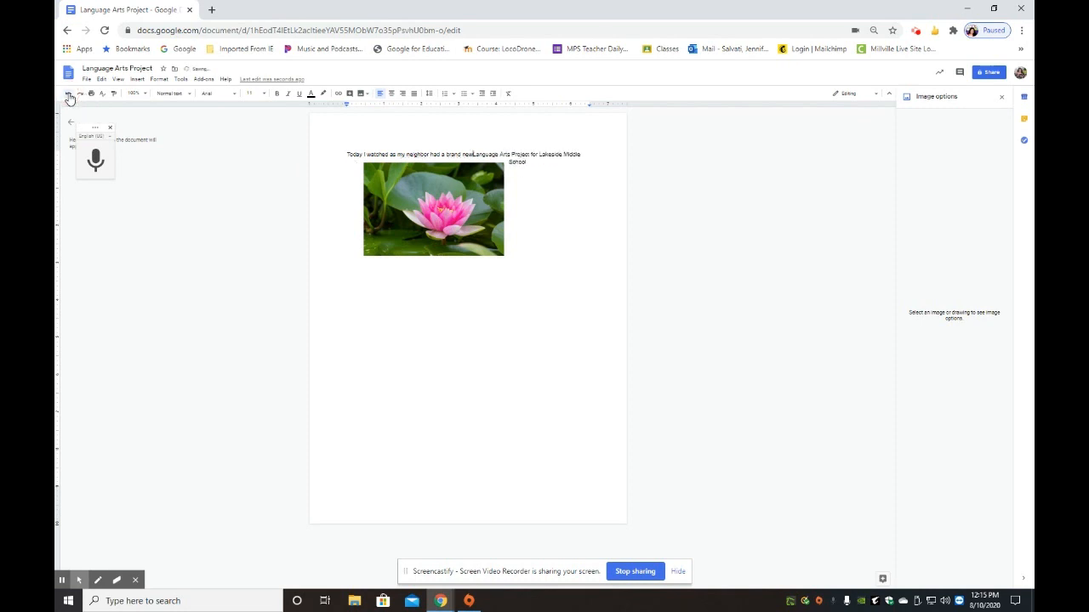
click(69, 95)
click(69, 95)
click(69, 95)
click(69, 95)
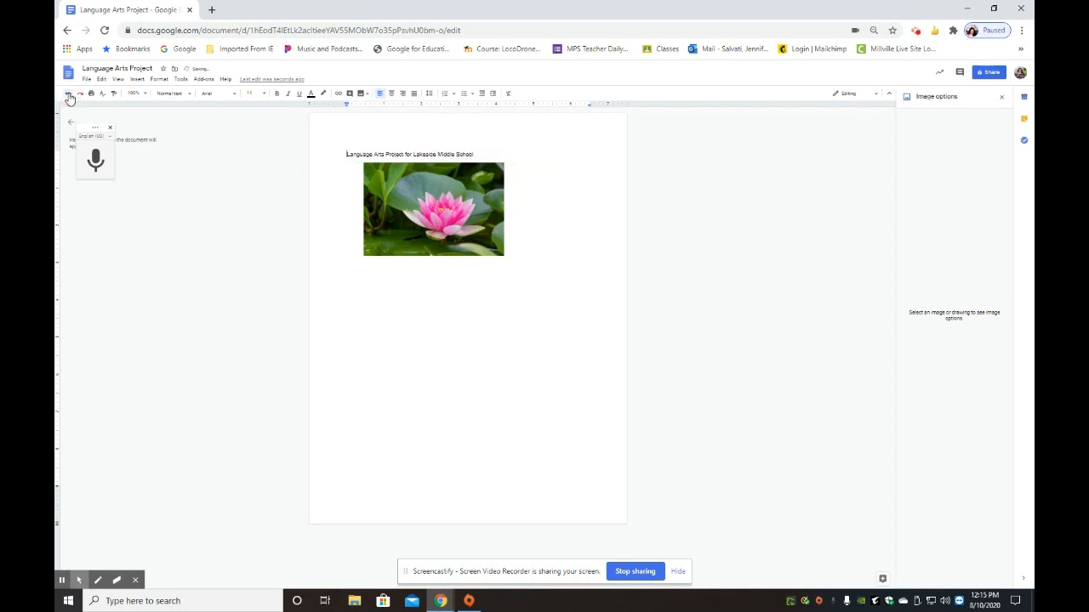
Step: Redo the dictated sentence and the line break after it
click(80, 95)
click(80, 95)
click(80, 95)
click(80, 95)
click(80, 95)
click(80, 96)
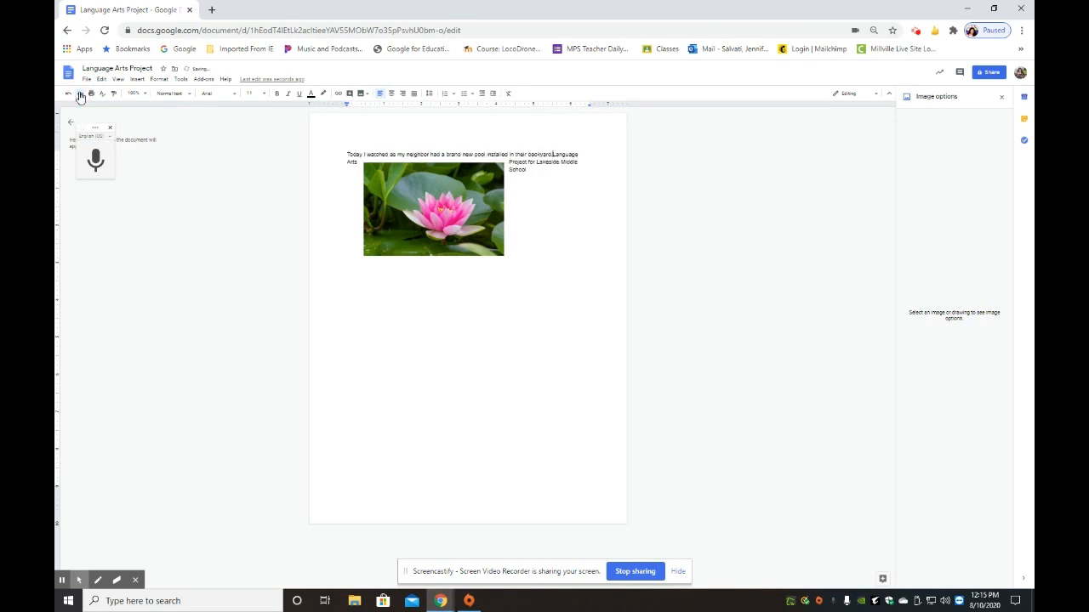
click(80, 95)
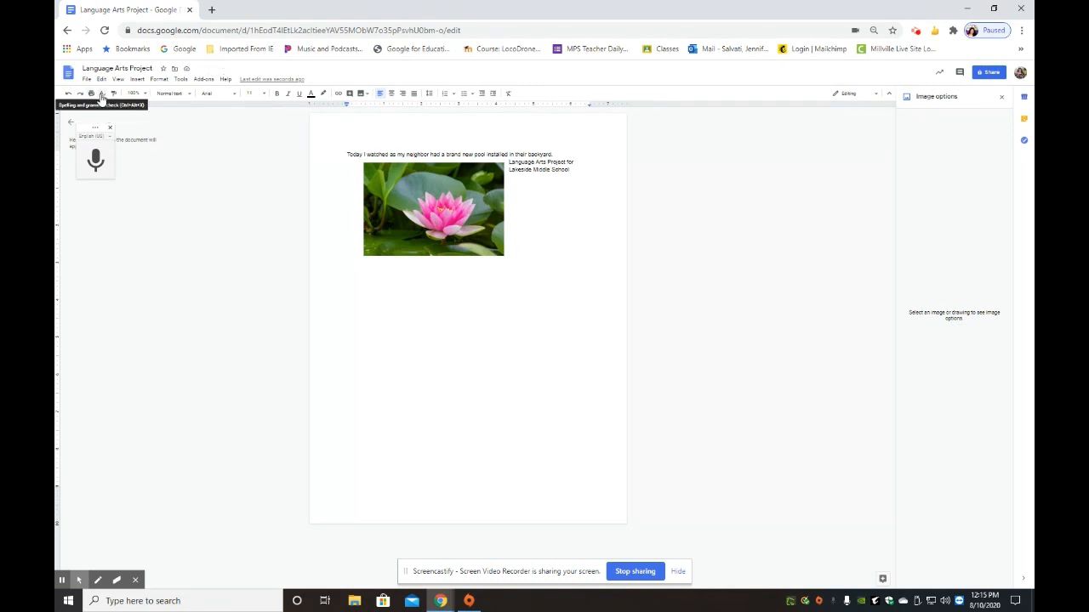
click(173, 94)
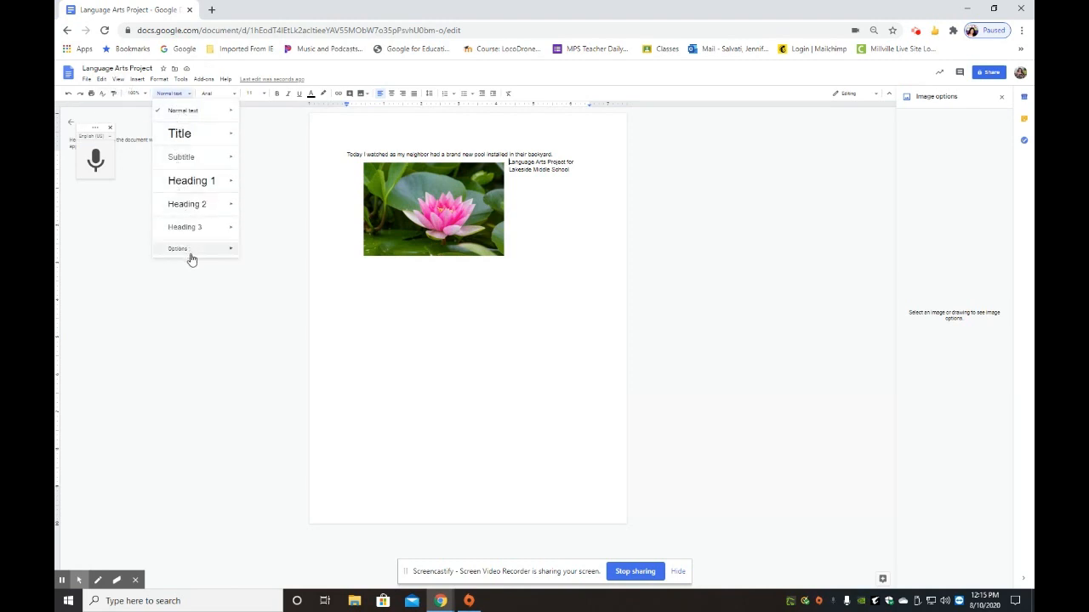
mouse_move(223, 157)
click(223, 93)
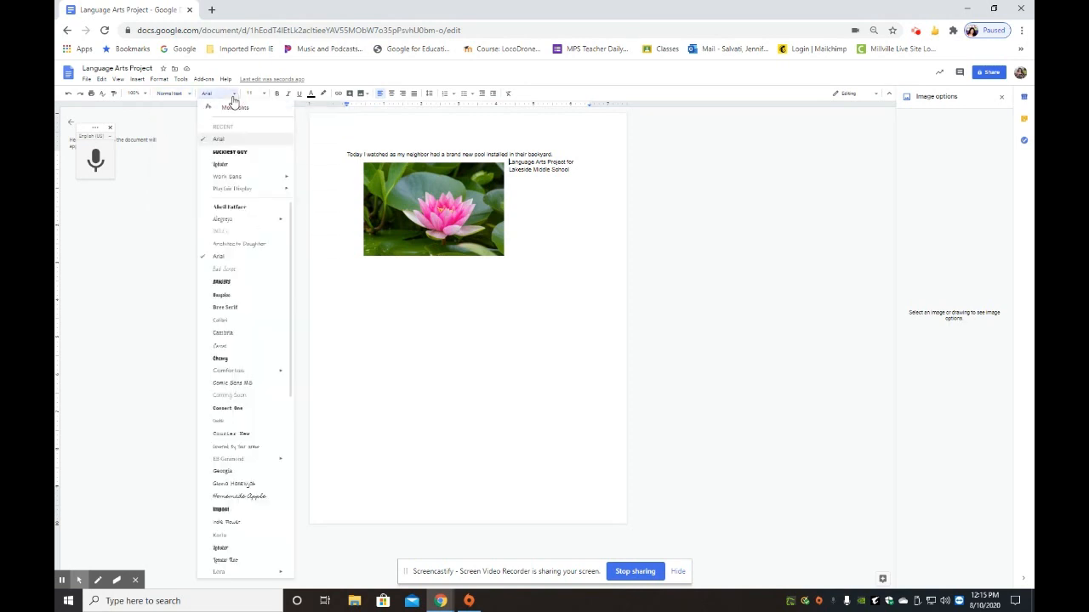
scroll(273, 330, down, 5)
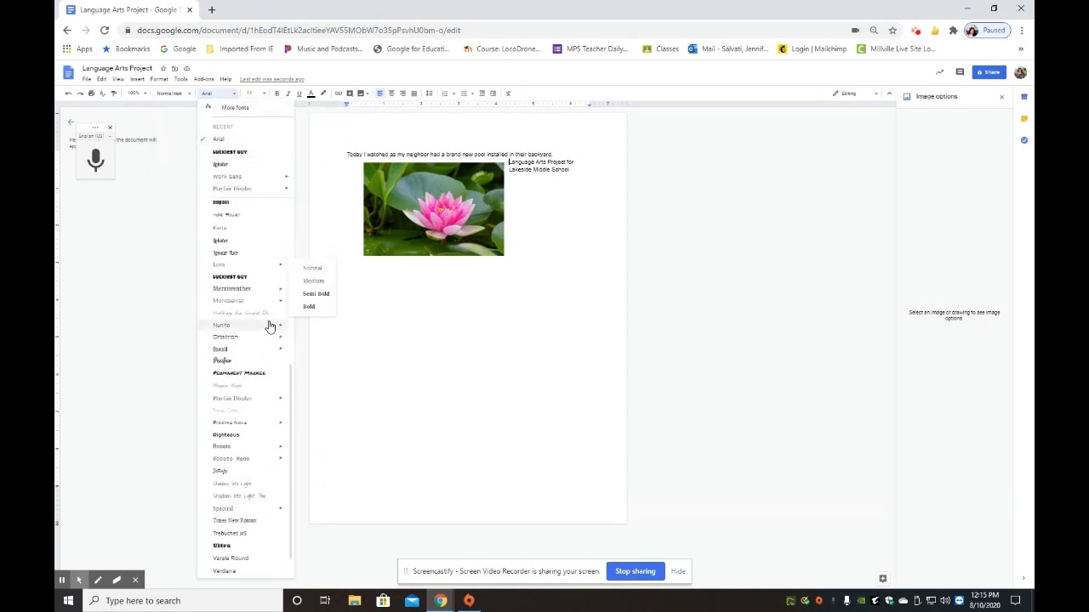
Step: Set the font size to 12 at the insertion point in front of "Language Arts Project"
click(264, 94)
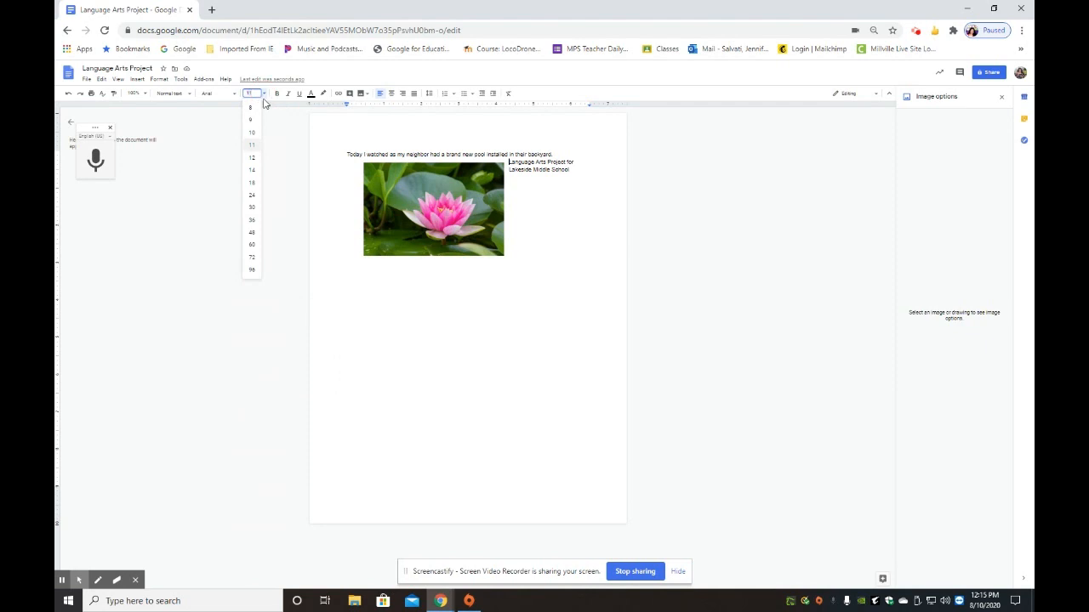
click(234, 95)
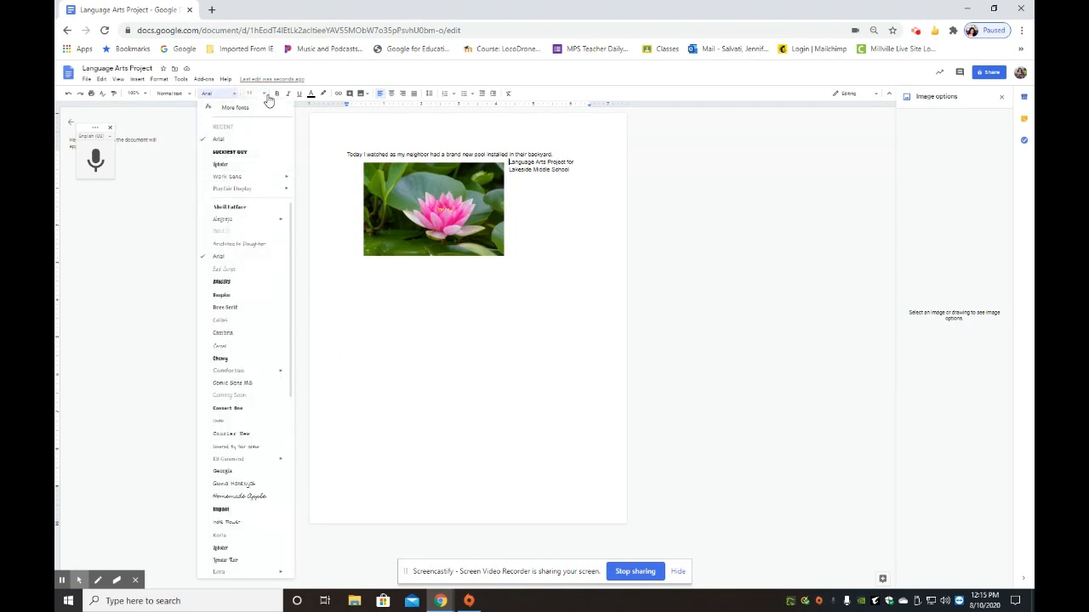
click(264, 95)
click(254, 155)
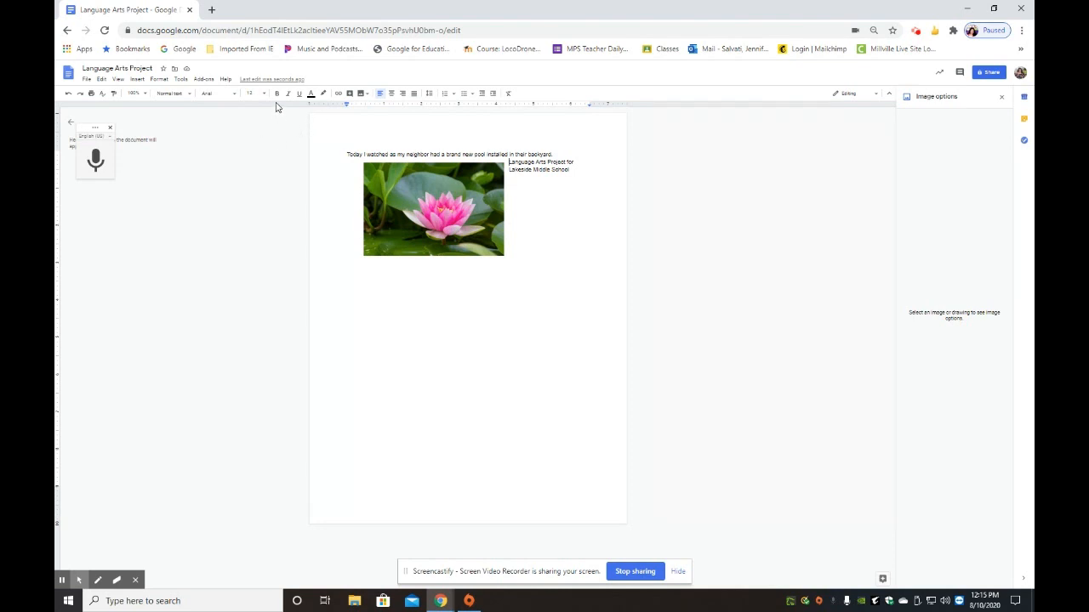
Step: Make the word "Today" bold and the word "neighbor" italic in the dictated sentence
drag(346, 154, 360, 156)
click(276, 93)
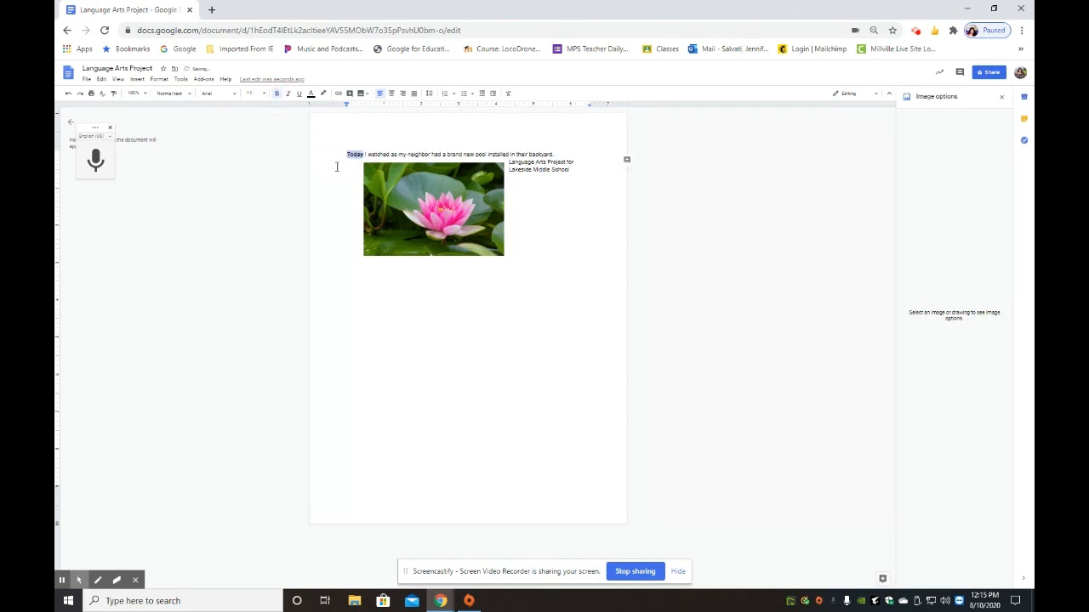
click(347, 179)
drag(407, 153, 430, 153)
click(288, 94)
click(445, 159)
Step: Underline the words "new pool" in the dictated sentence
drag(464, 154, 486, 155)
click(299, 93)
click(348, 154)
Step: Change the color of all the document's text to magenta
drag(346, 154, 573, 171)
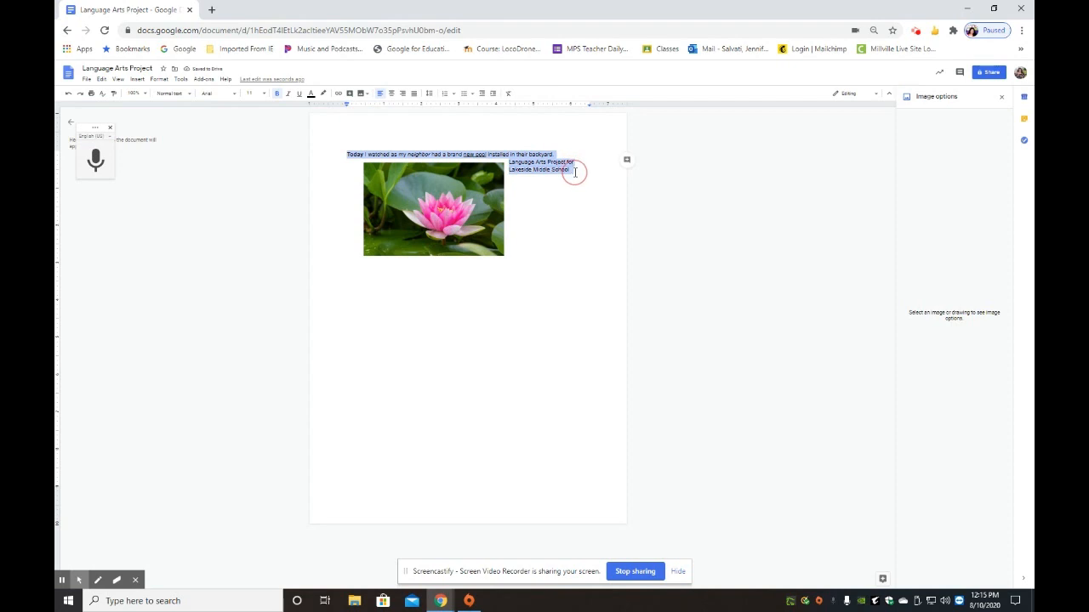
click(311, 93)
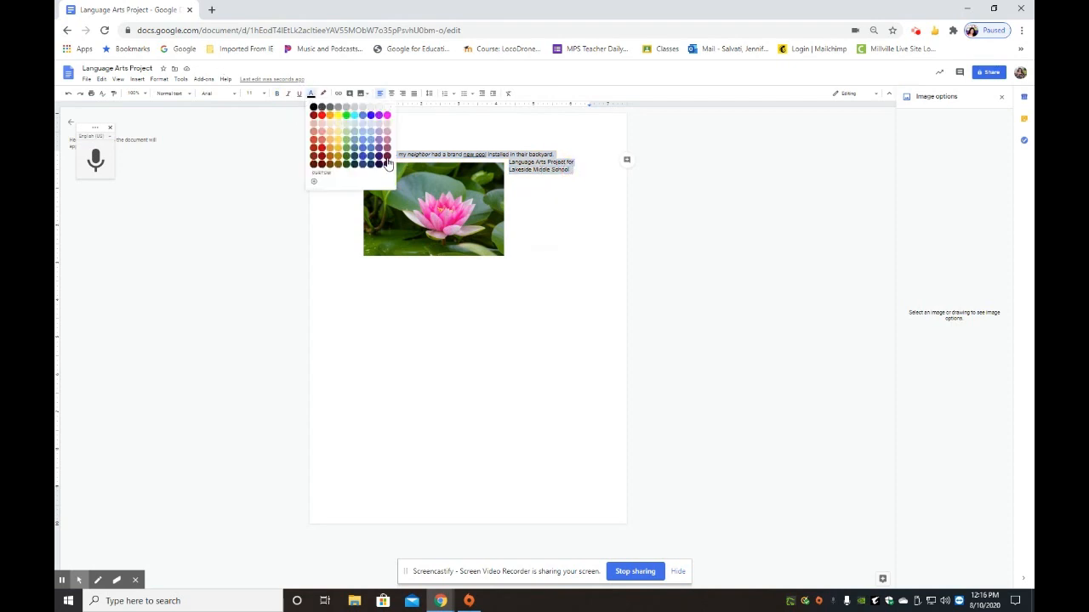
click(388, 115)
click(548, 200)
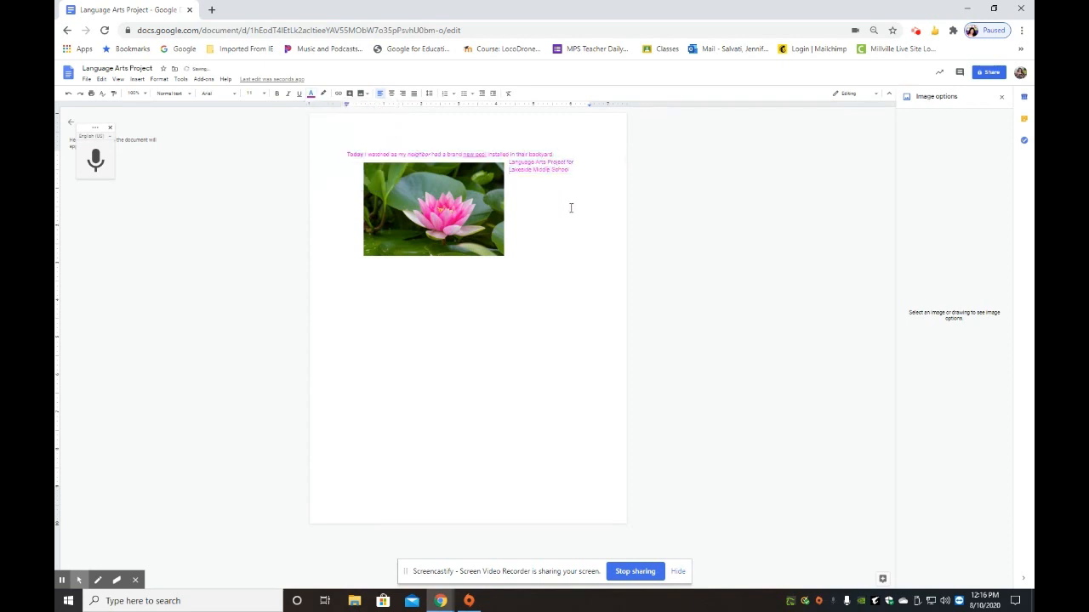
Step: Highlight the word "neighbor" in the lightest yellow
click(322, 94)
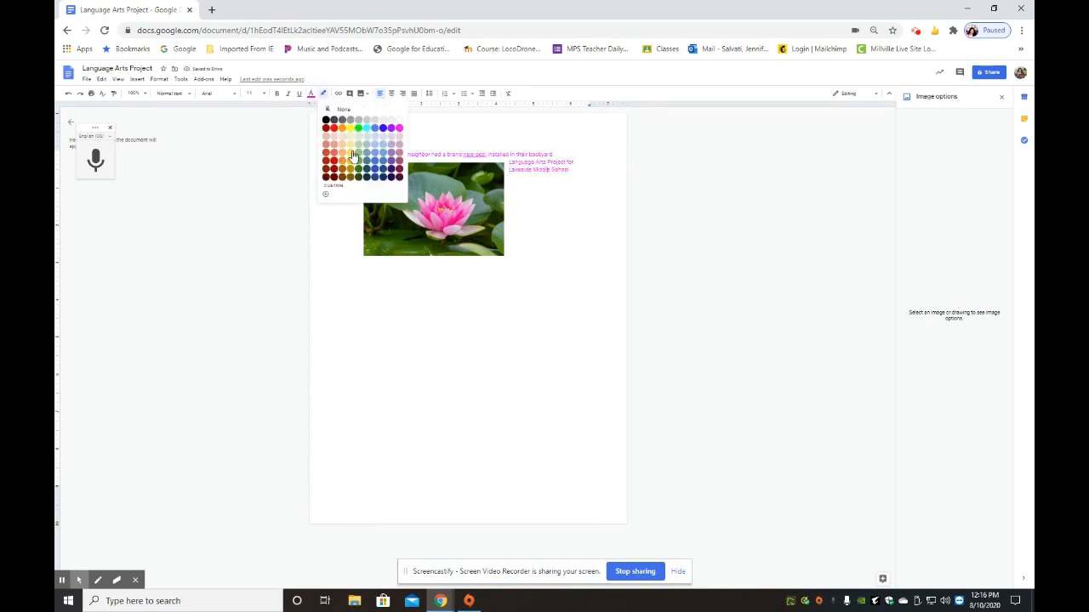
click(416, 154)
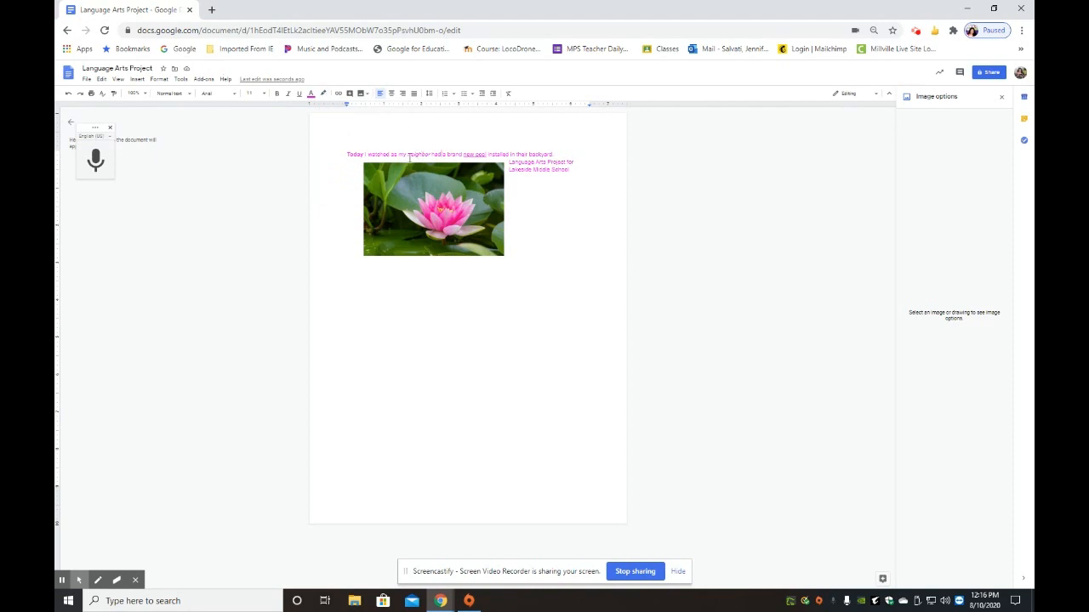
drag(409, 155, 431, 157)
click(322, 94)
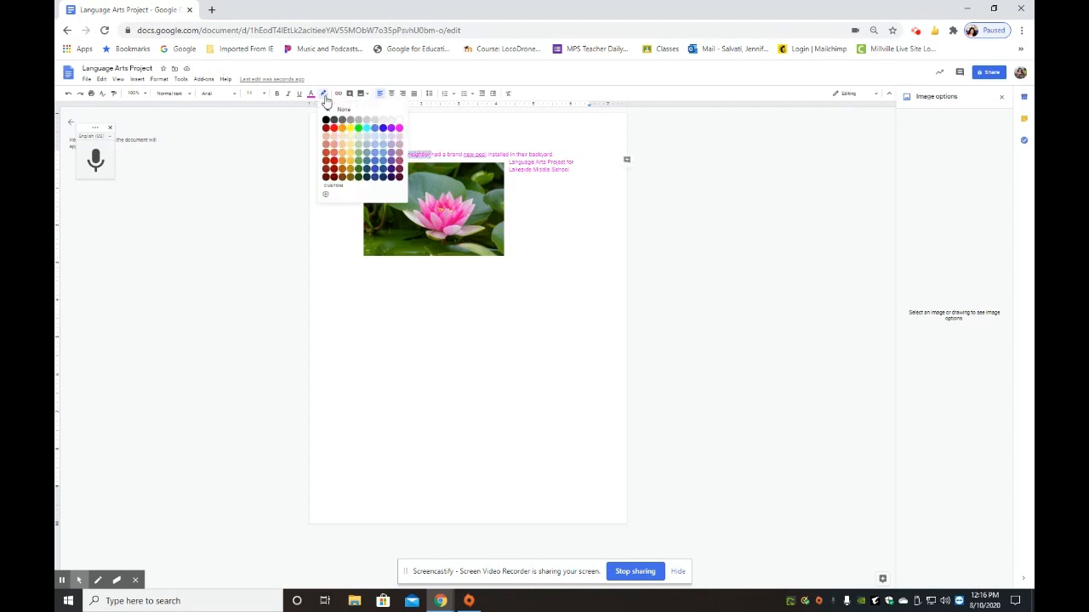
click(352, 137)
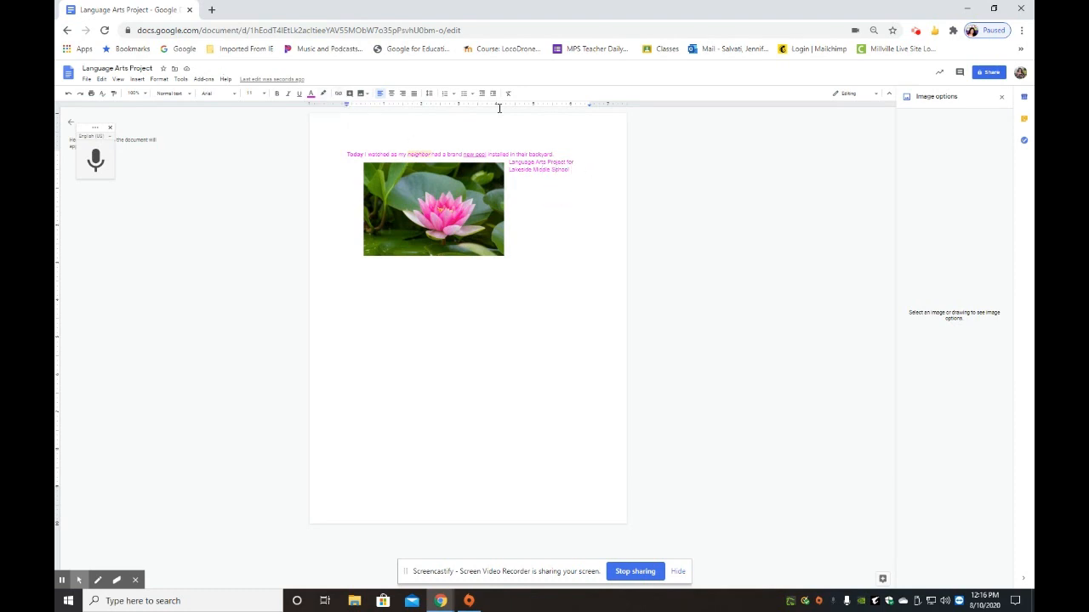
Step: Open the Lakeside Middle School website in a new tab from the schools list on millville.org
click(211, 10)
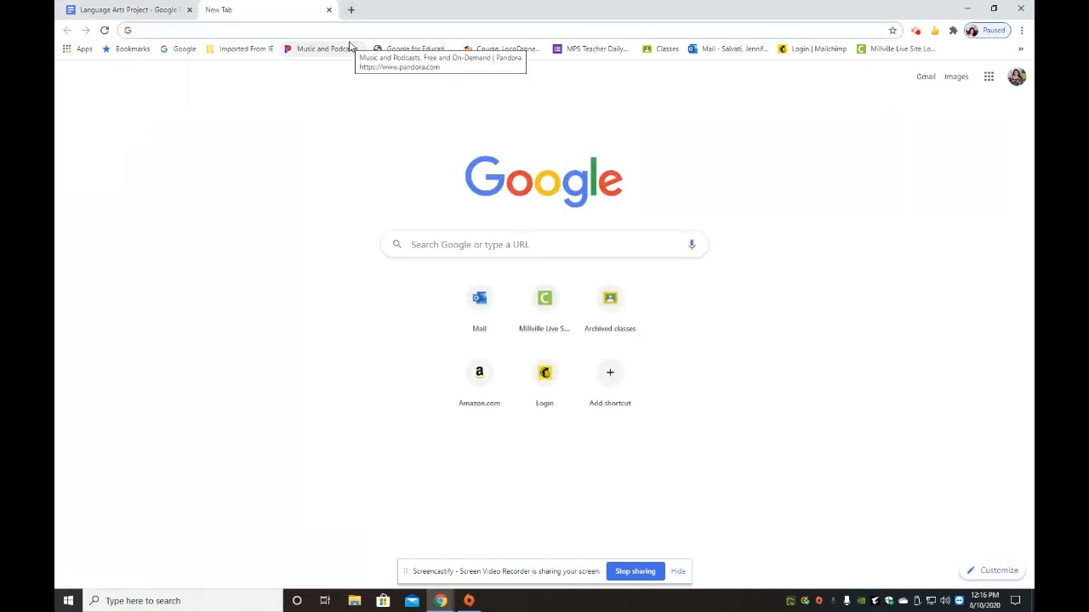
text(mill)
key(Return)
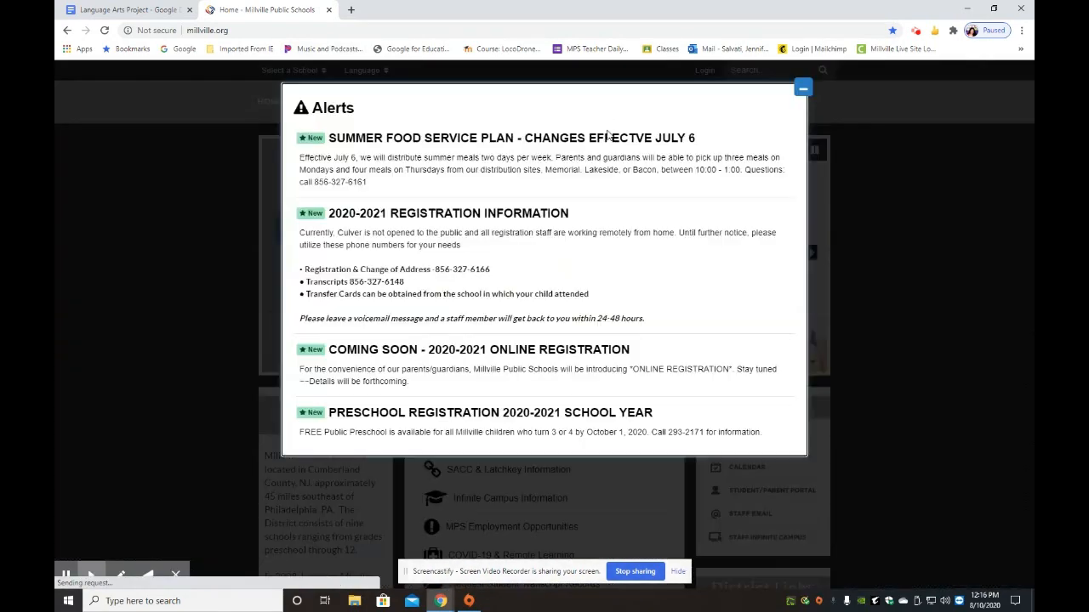
click(802, 88)
mouse_move(597, 102)
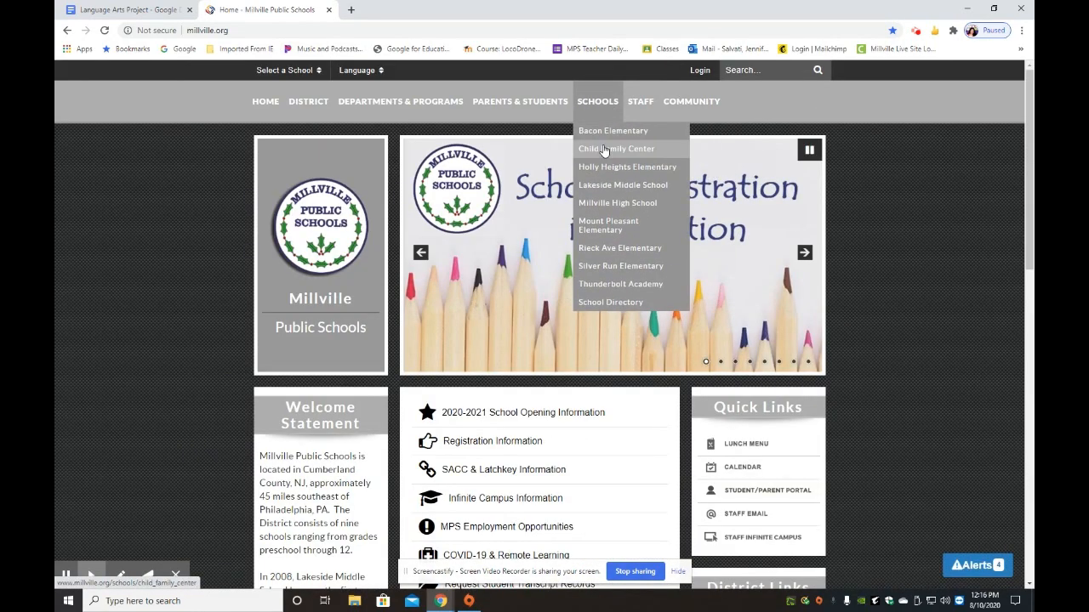
click(599, 188)
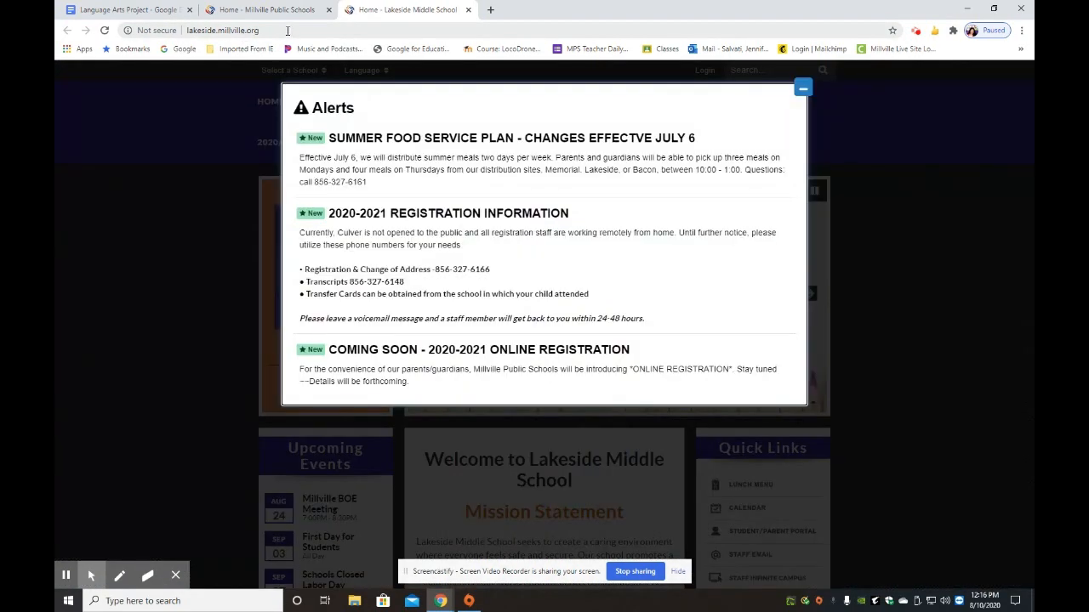
drag(287, 30, 184, 26)
key(ctrl+c)
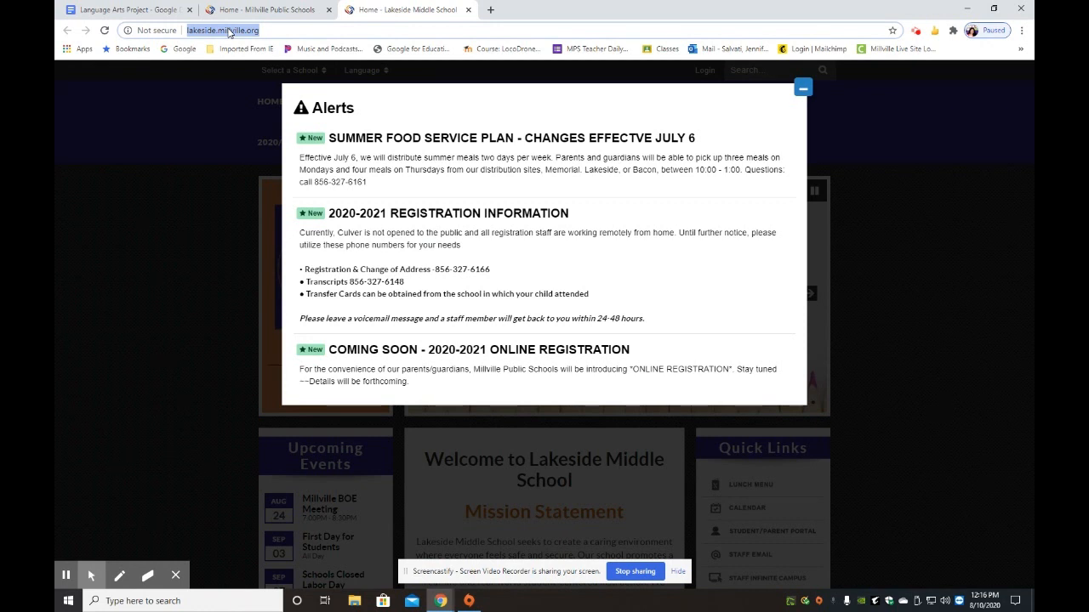
click(128, 9)
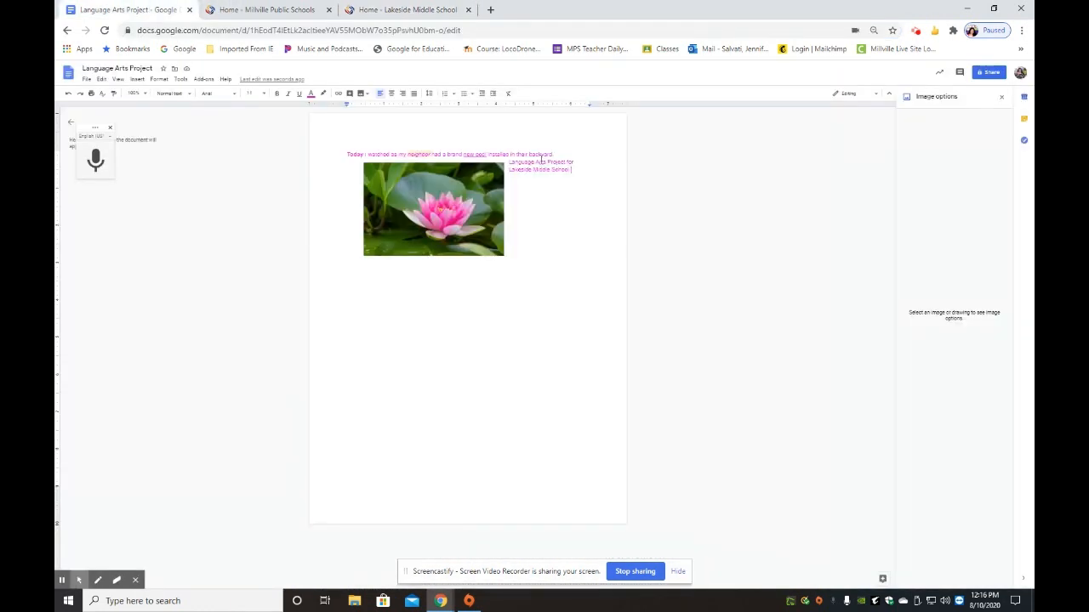
drag(578, 169, 517, 174)
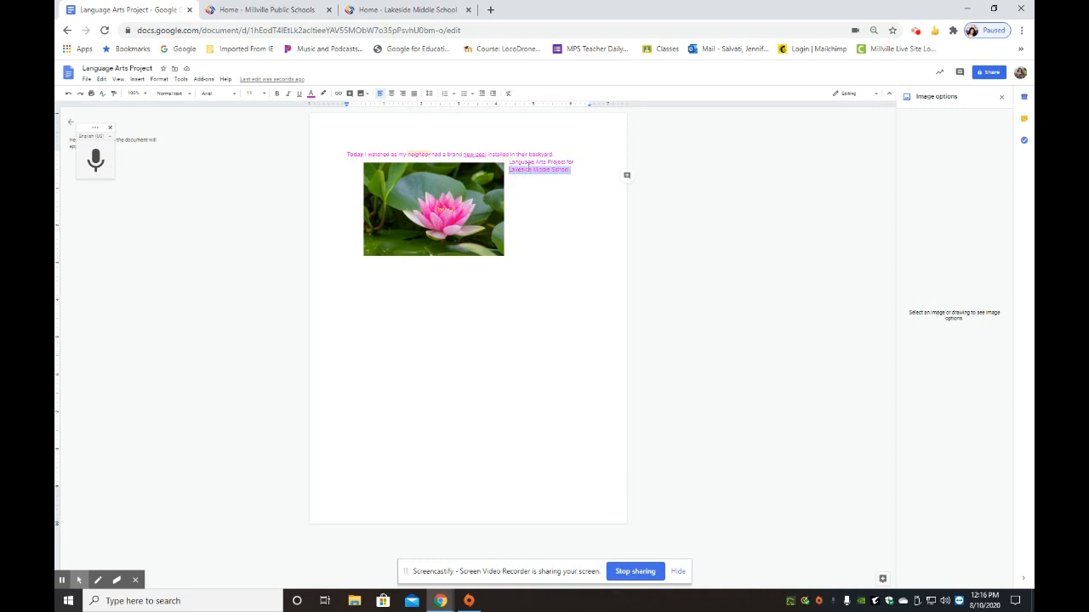
click(337, 94)
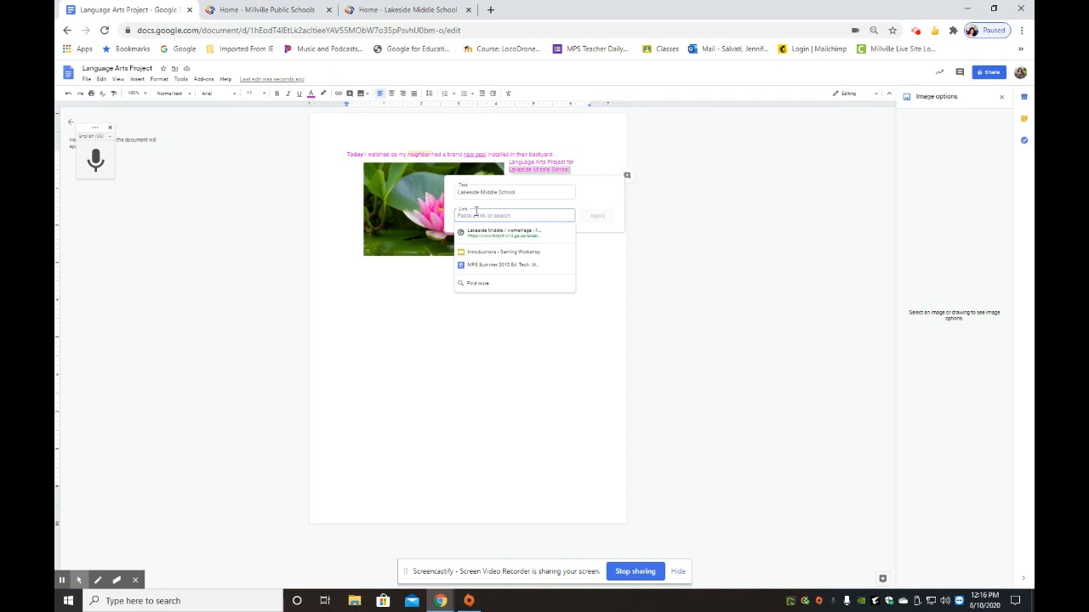
key(ctrl+v)
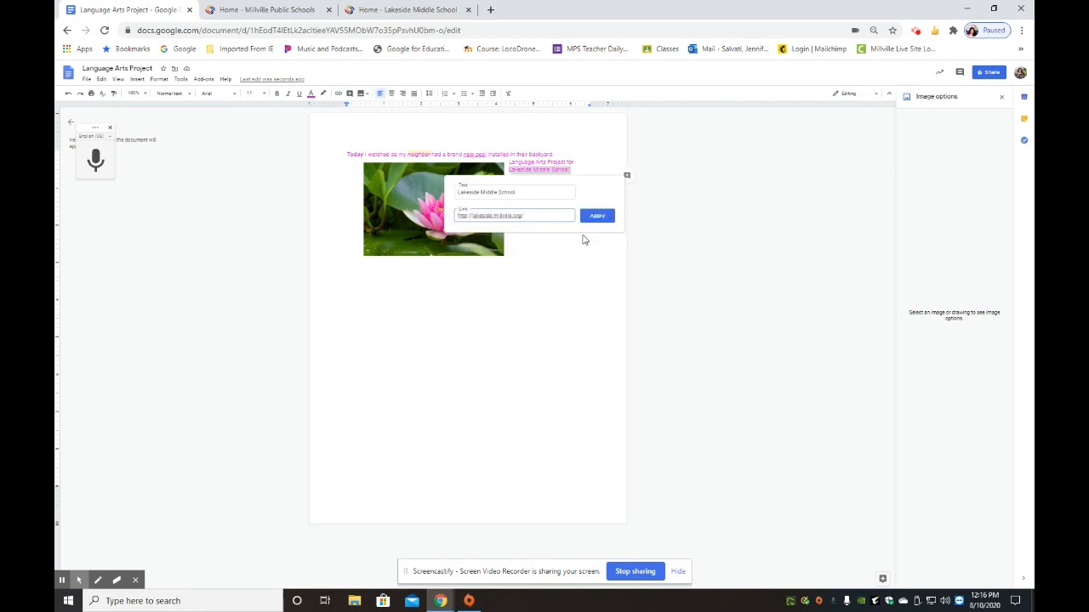
click(609, 216)
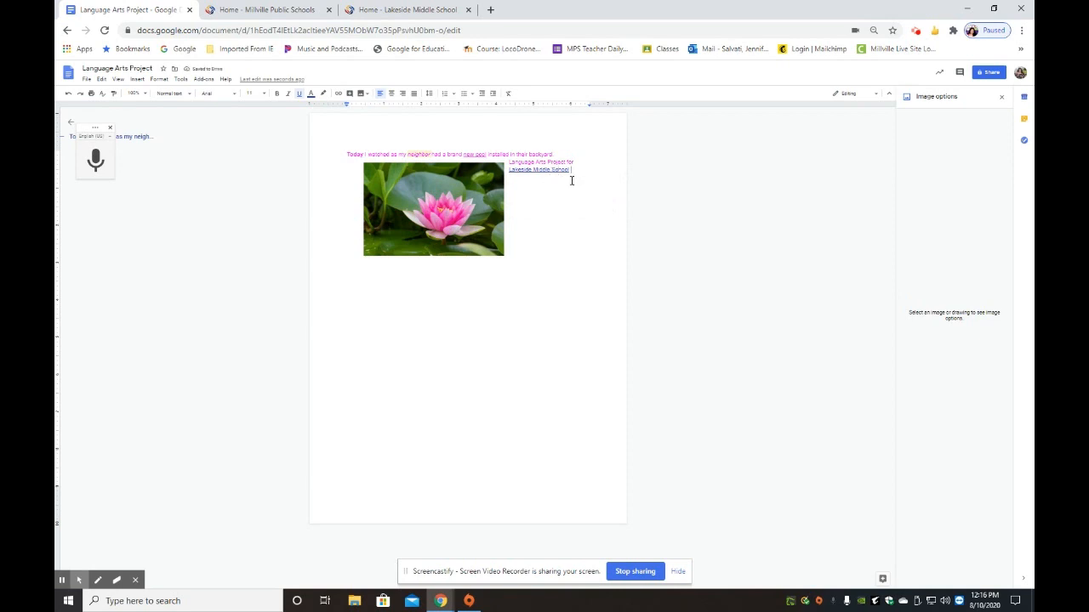
click(542, 166)
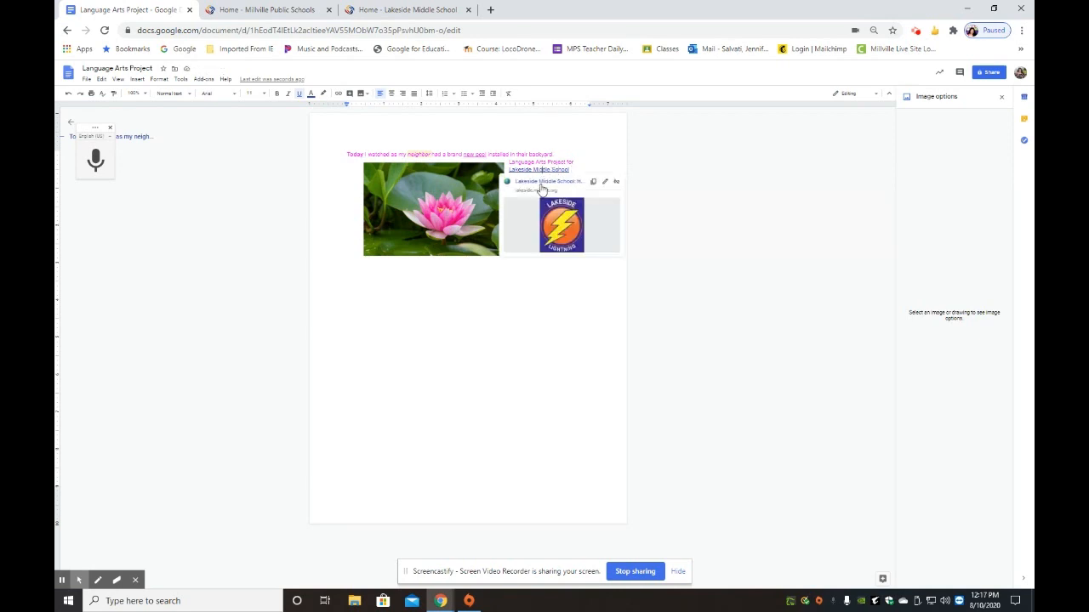
click(599, 141)
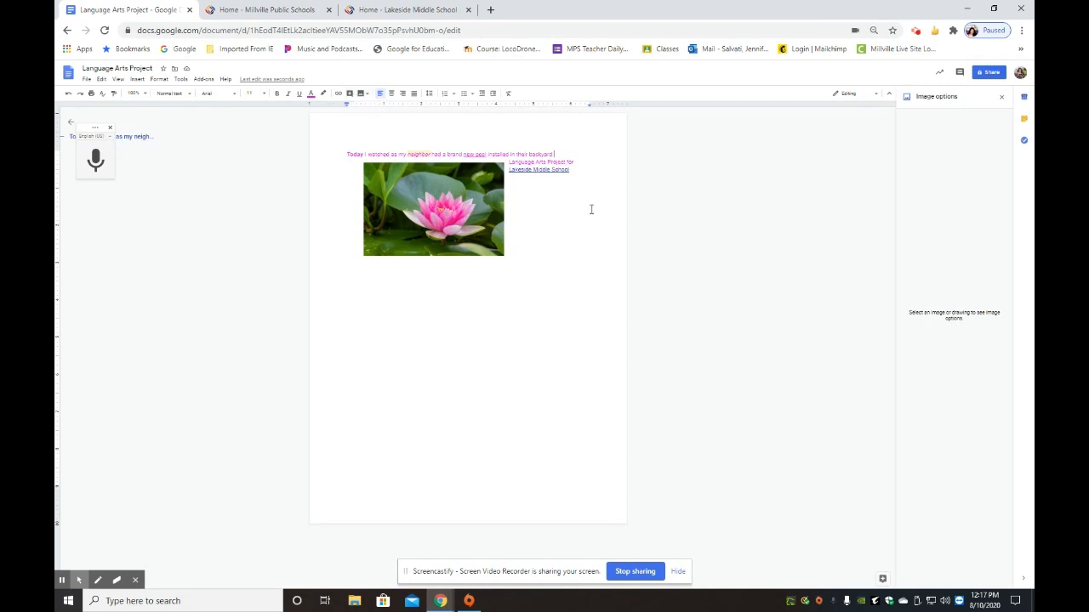
Step: Add the comment "Maybe this should be capitalized?" to the word "backyard" at the end of the first sentence
click(349, 93)
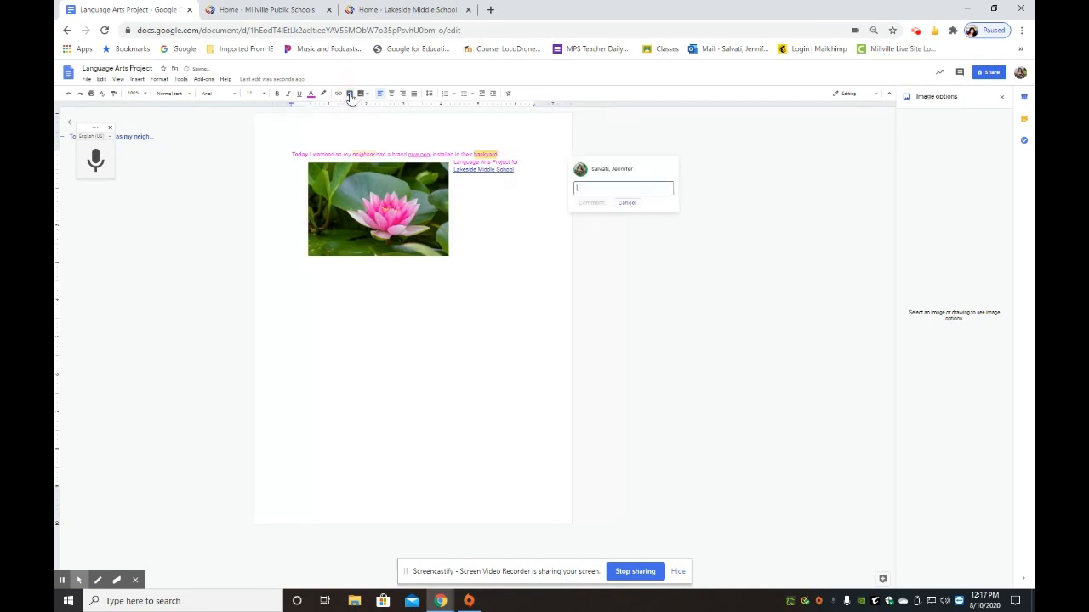
text(W)
key(BackSpace)
text(Mayb)
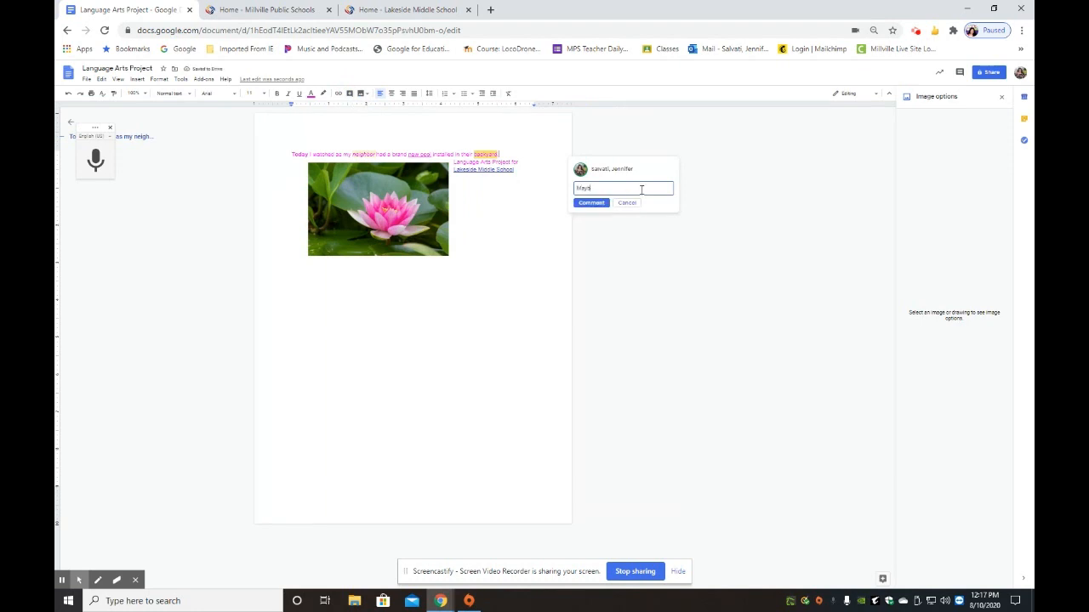
text(e this should be capitalized?)
click(591, 203)
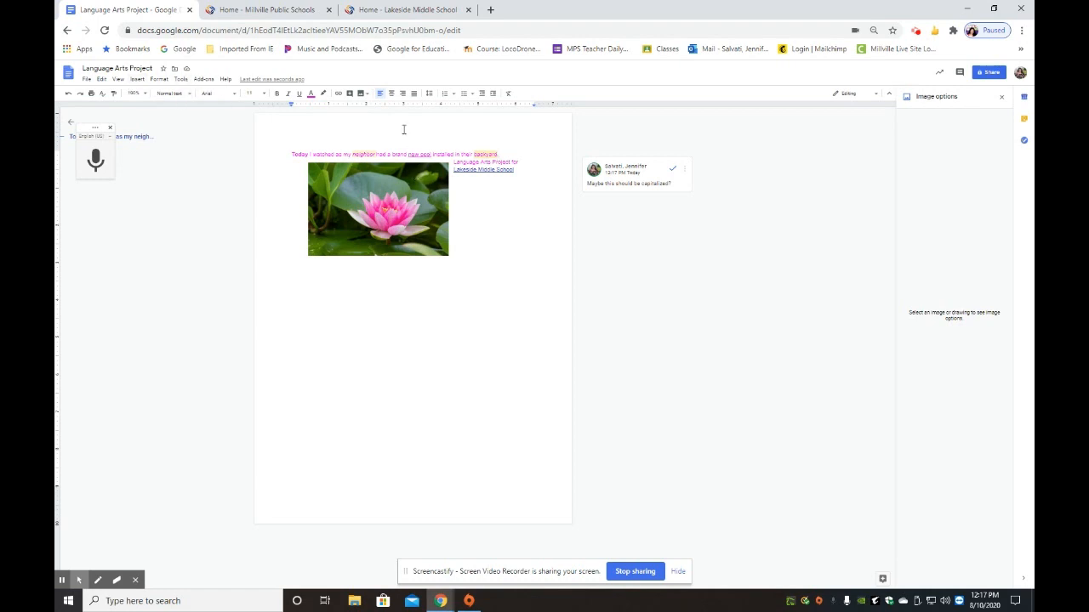
Step: Try center, justified and right alignment on all the document's text, ending with left alignment
drag(528, 181, 274, 150)
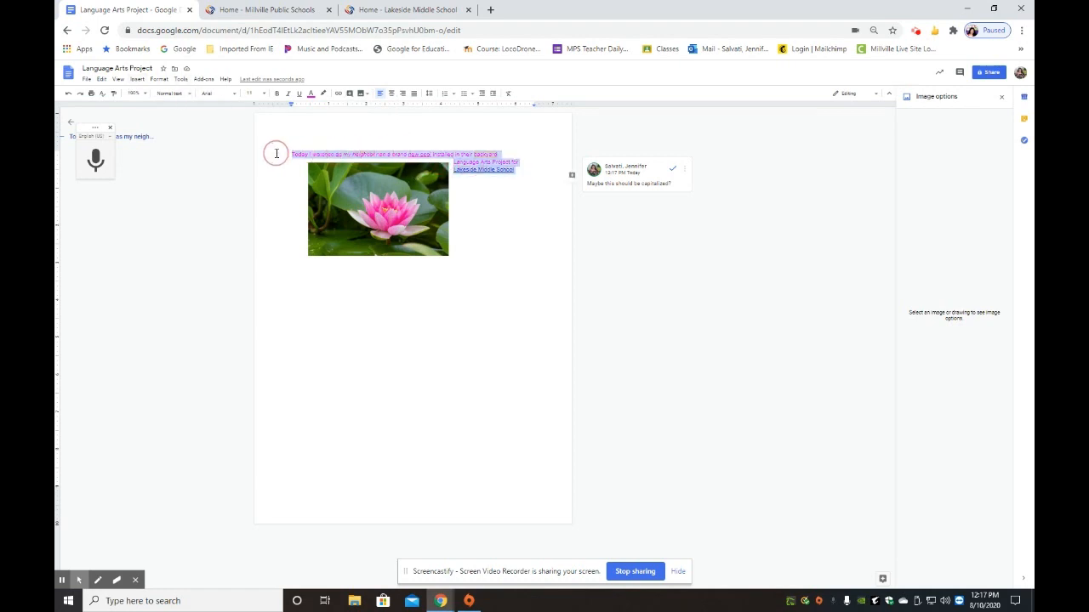
click(392, 94)
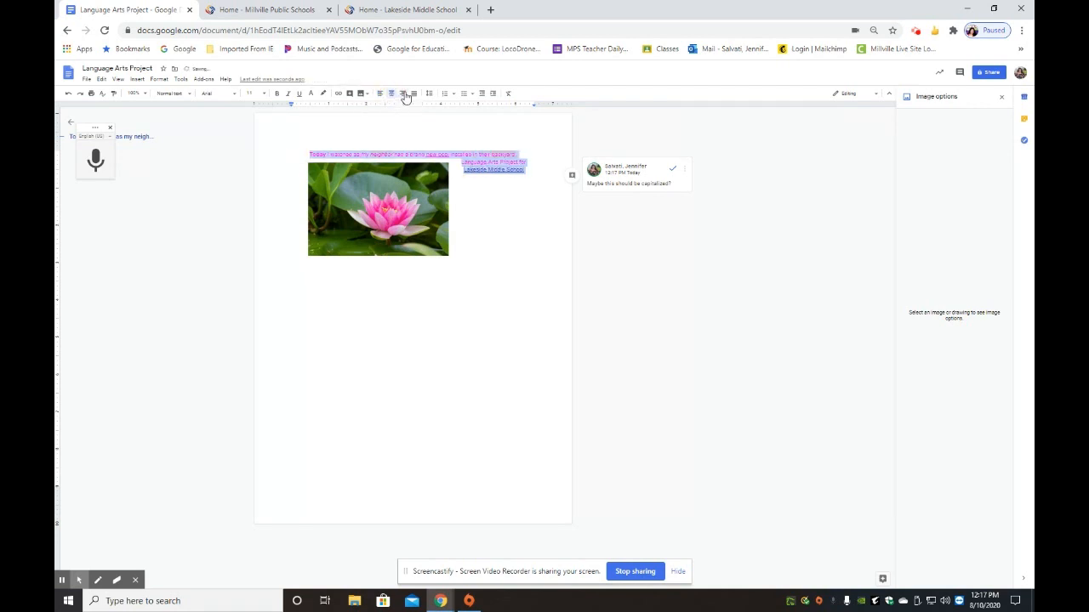
click(413, 94)
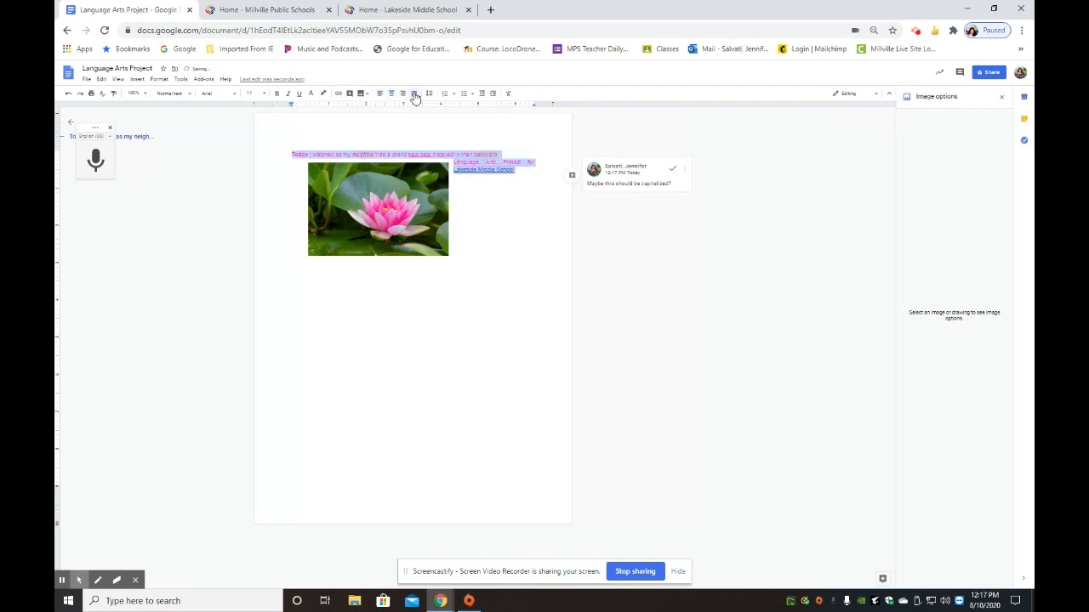
click(382, 95)
click(403, 95)
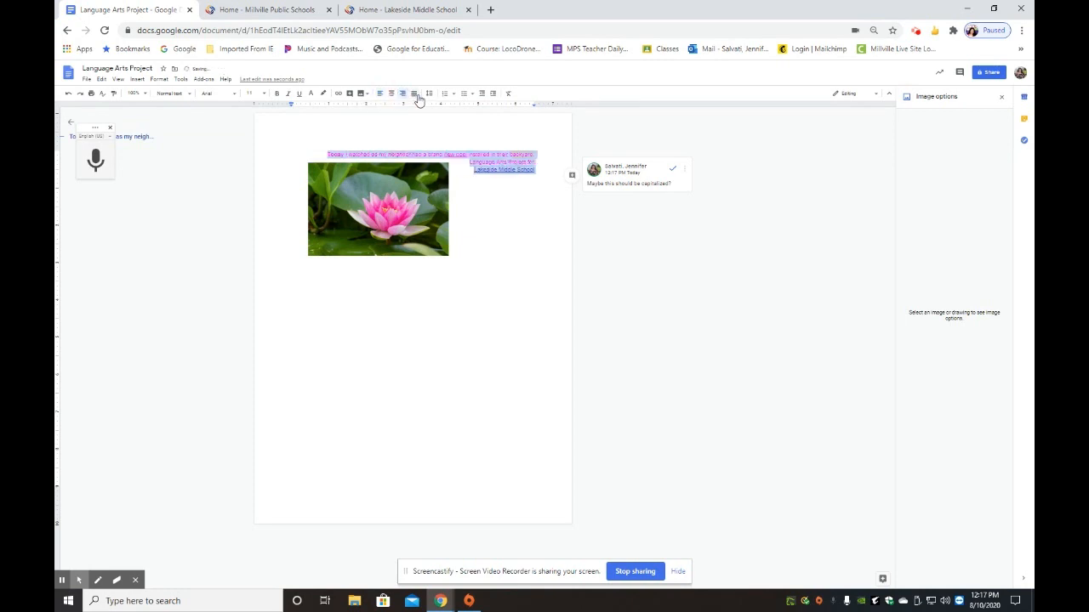
click(416, 97)
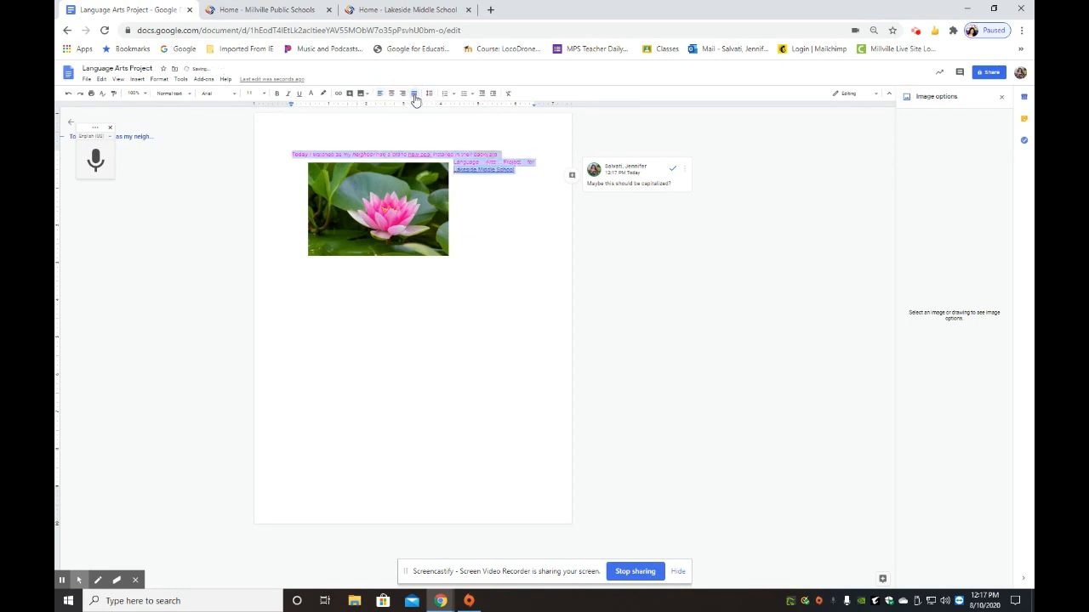
click(381, 95)
Step: Move the flower image down the page, clear of the two lines of text
drag(404, 203, 416, 269)
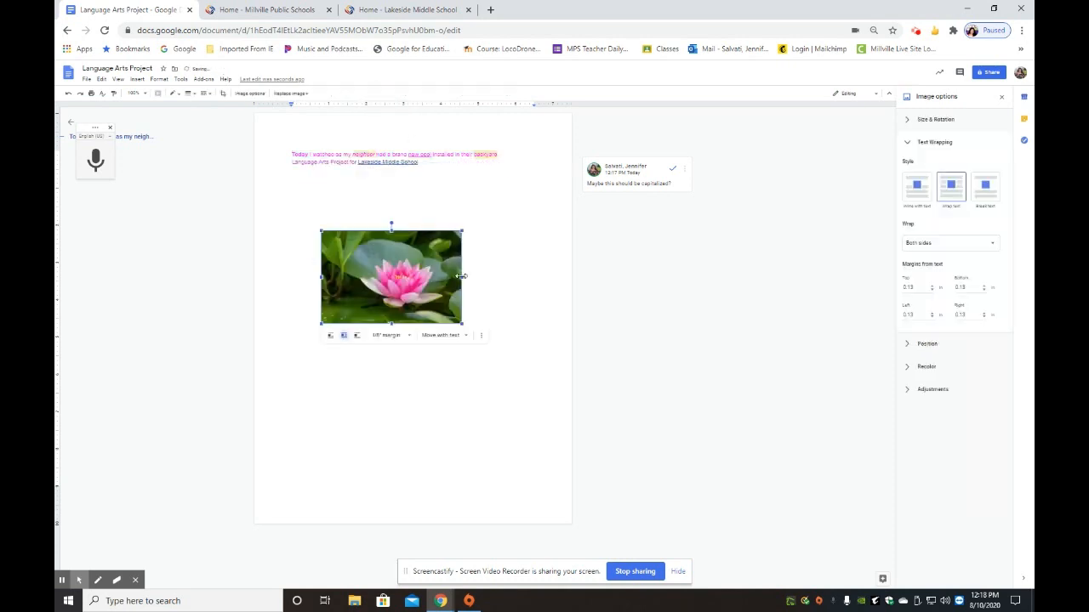
click(447, 184)
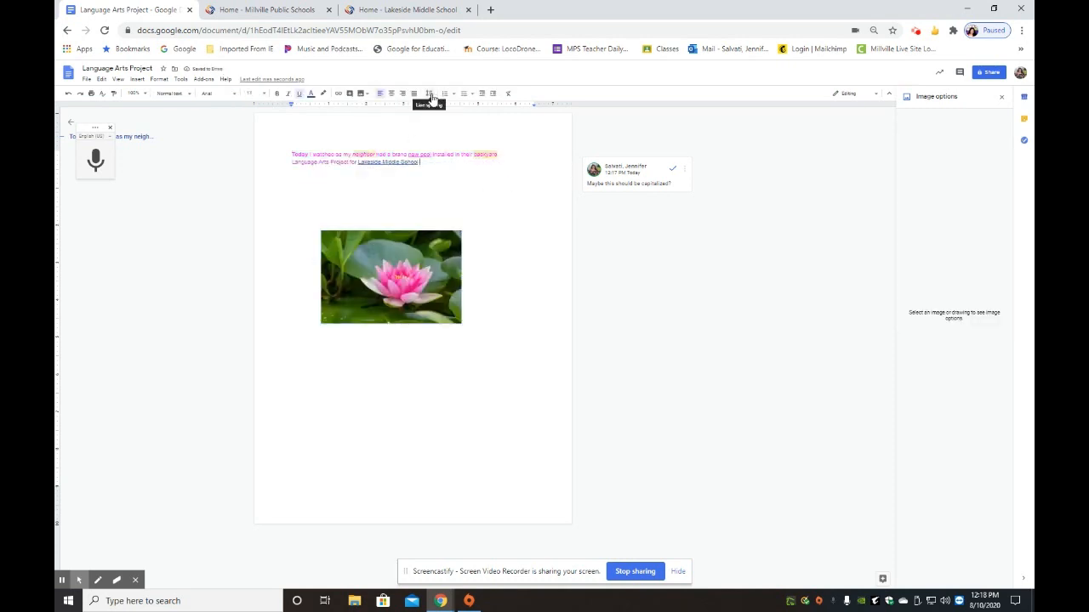
Step: Set the line spacing of both lines of text above the image to double
click(431, 97)
click(397, 187)
click(526, 177)
drag(462, 173, 280, 148)
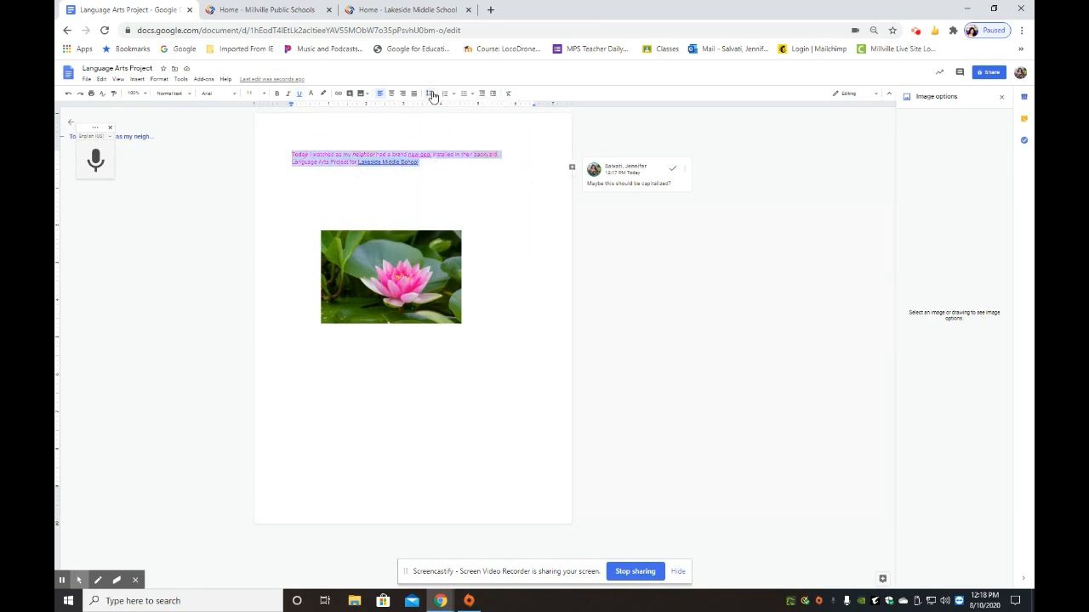
click(432, 96)
click(463, 144)
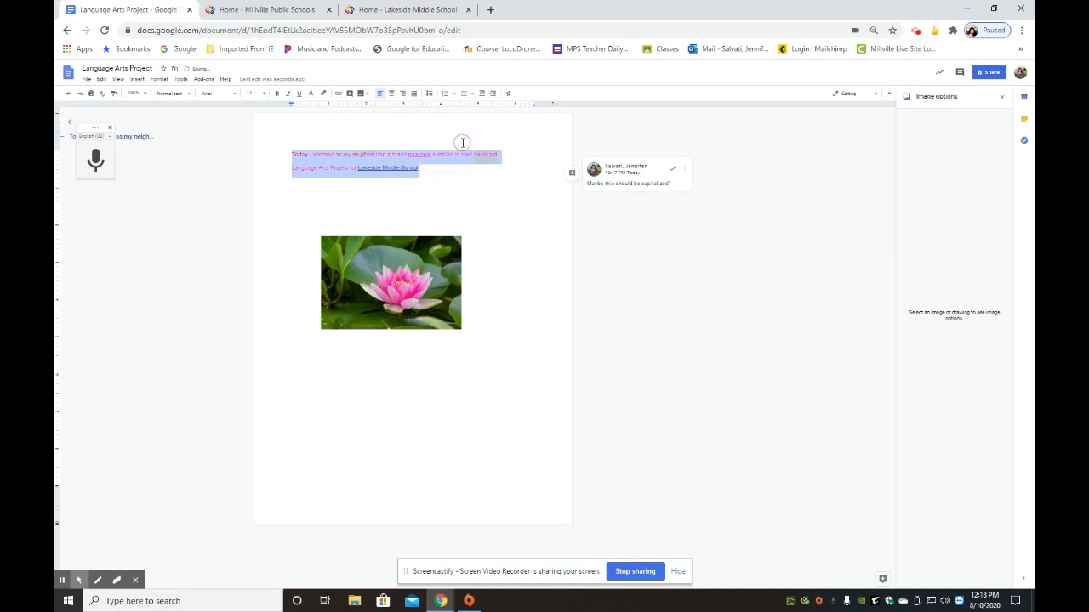
click(513, 197)
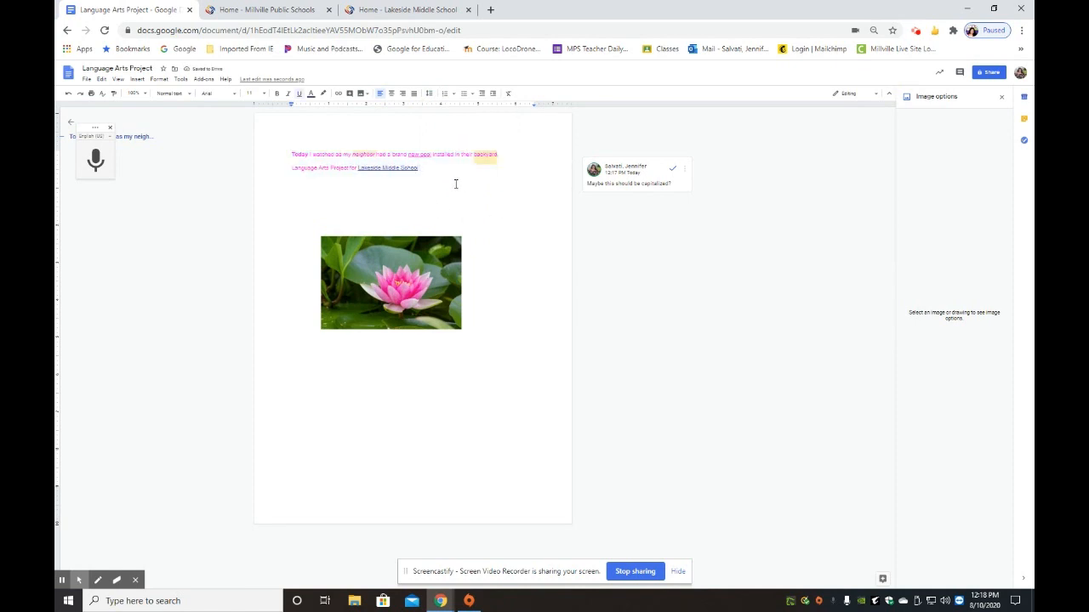
Step: Add a round-bulleted list below the text with "Flowers are beautiful", "Flowers give bees pollen" and "Flowers smell good"
key(Return)
click(453, 94)
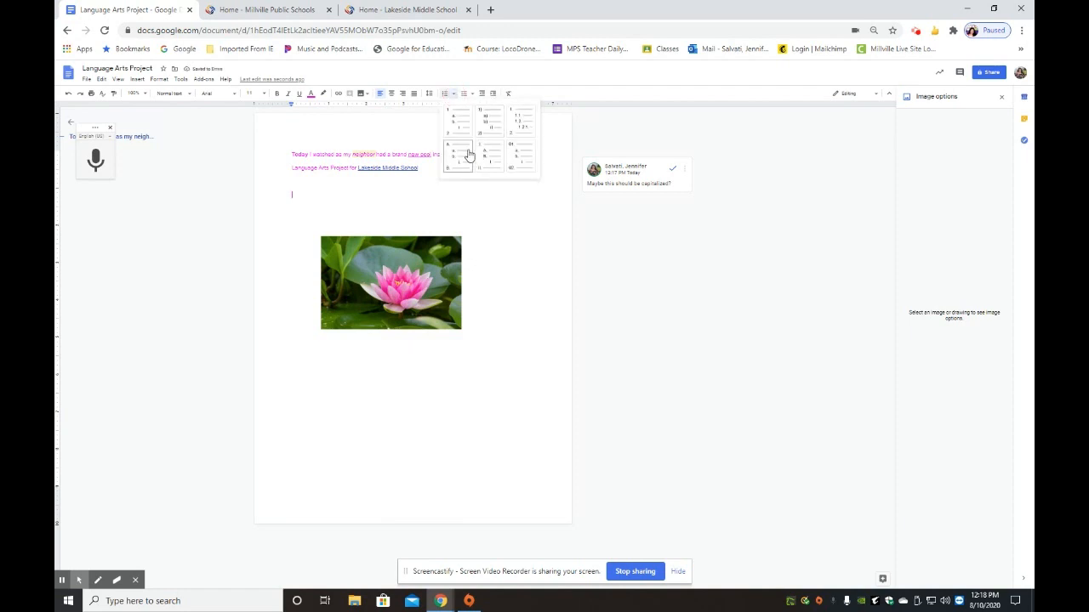
click(471, 93)
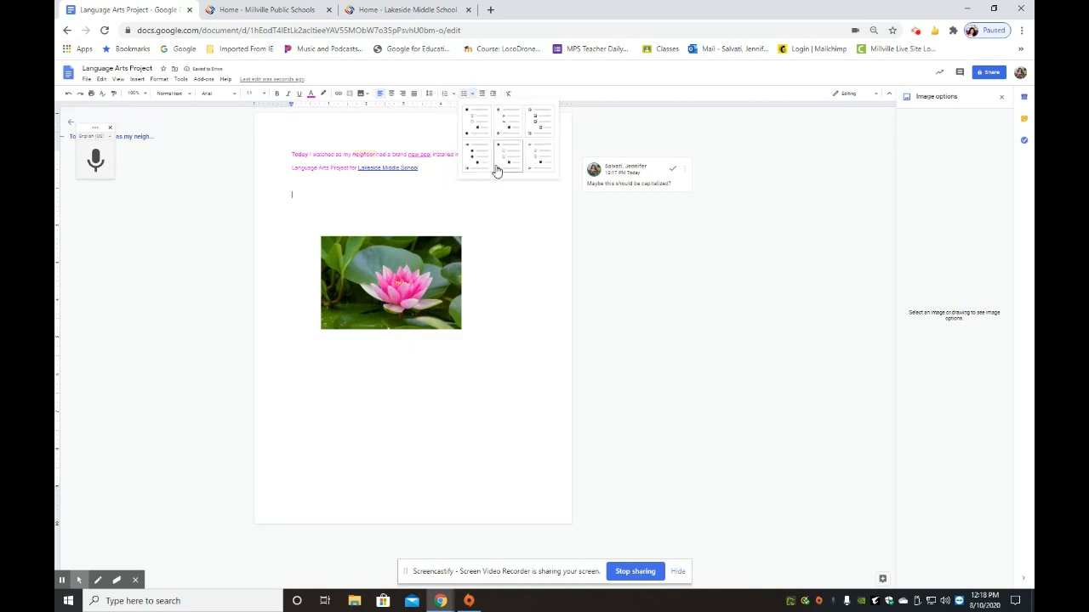
click(483, 122)
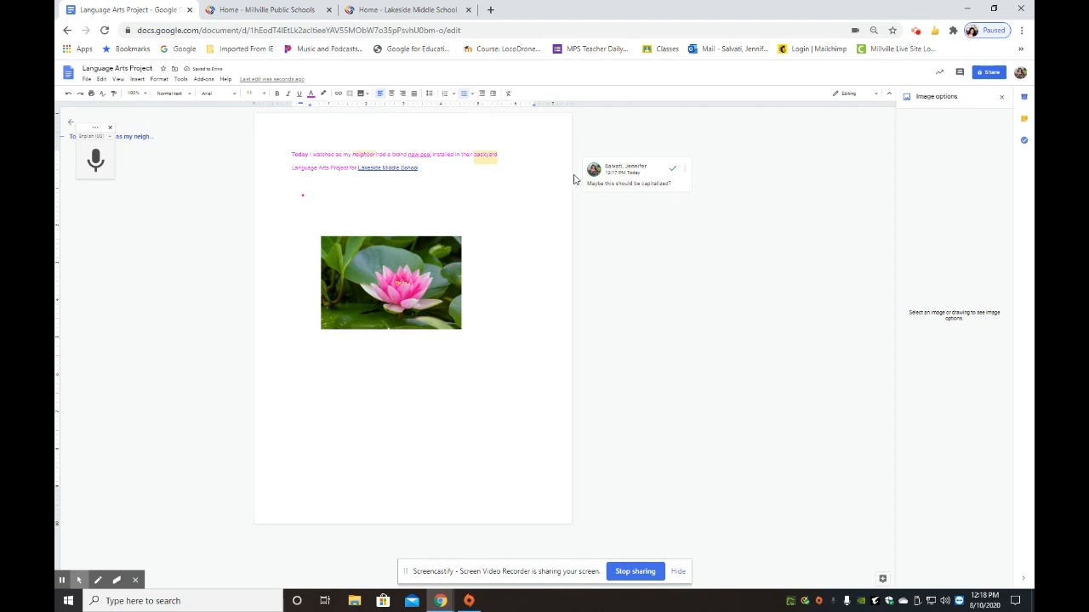
text(P)
key(Return)
text(Flowers give bees pollen)
key(Return)
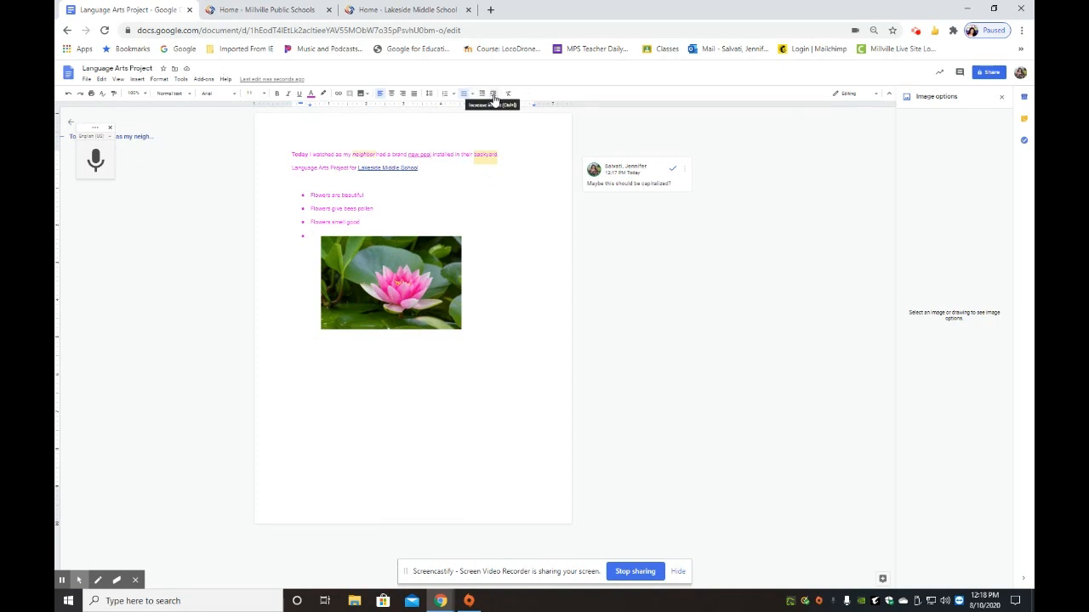
Step: Increase the indent of the opening sentence that starts with "Today"
click(290, 157)
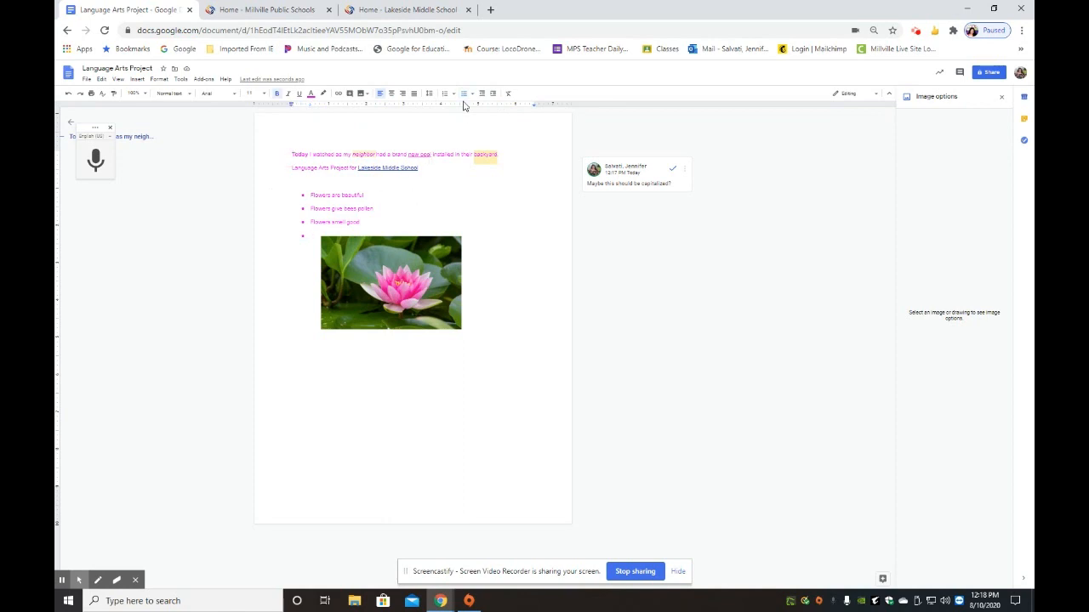
click(493, 96)
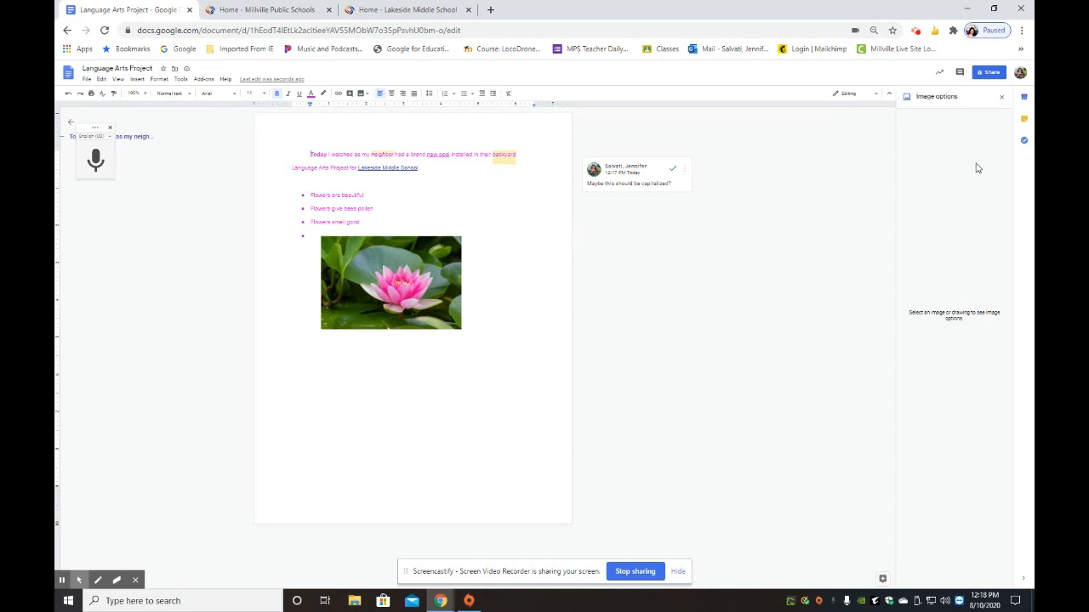
Step: Try adding a colleague to the document's sharing, view the available access roles, and cancel without sending
click(988, 73)
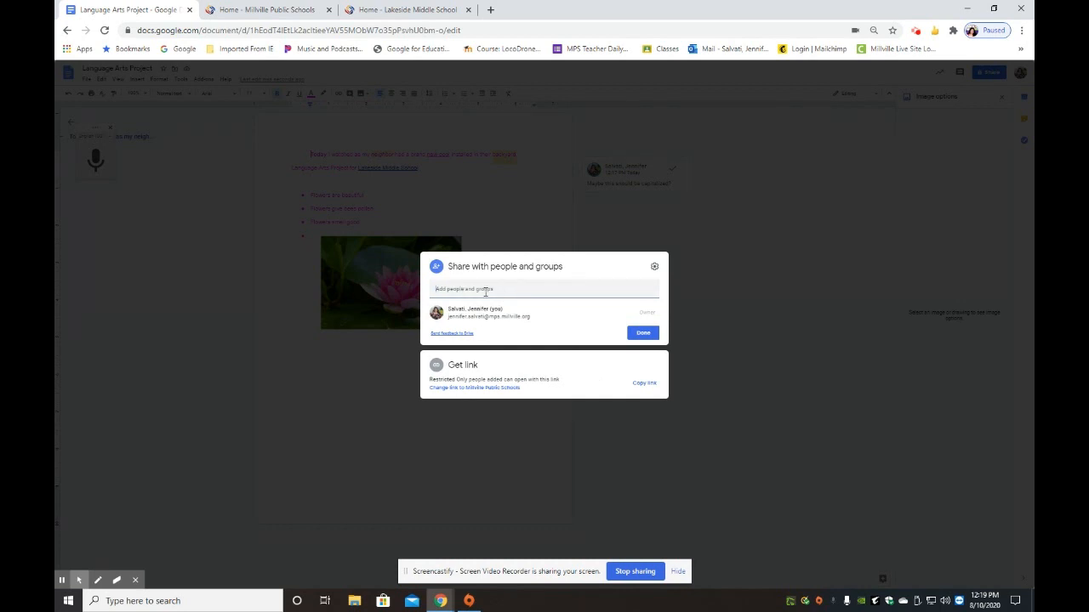
text(alicia.dis)
click(486, 315)
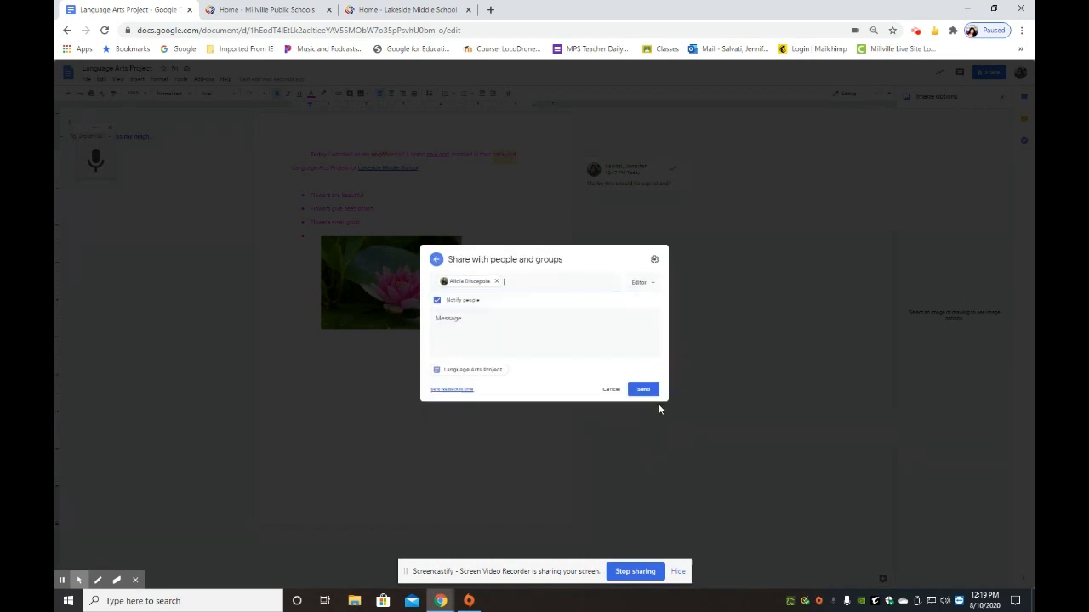
click(641, 283)
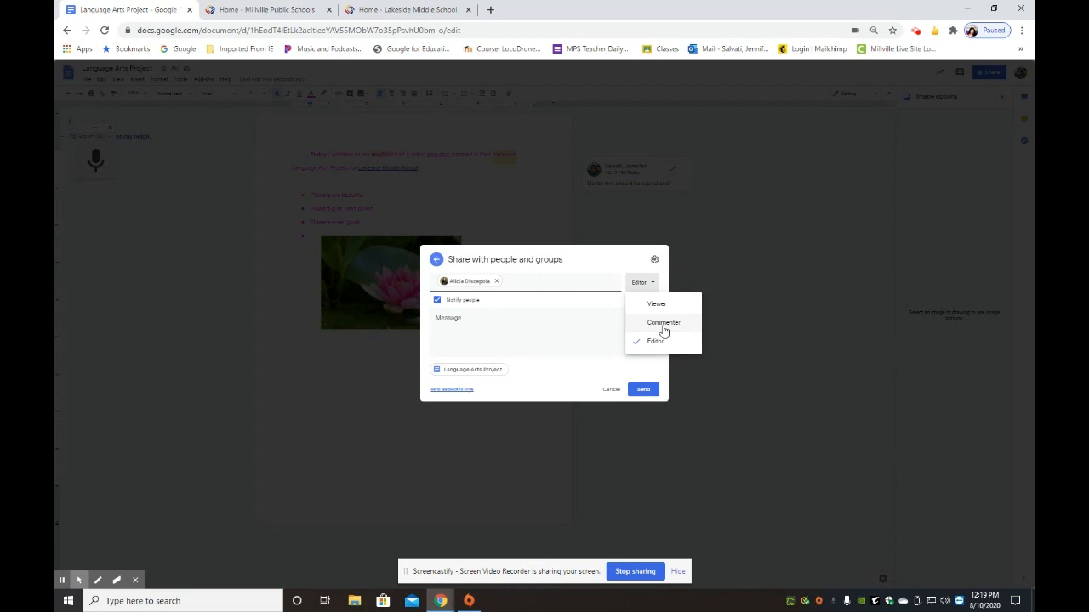
click(613, 389)
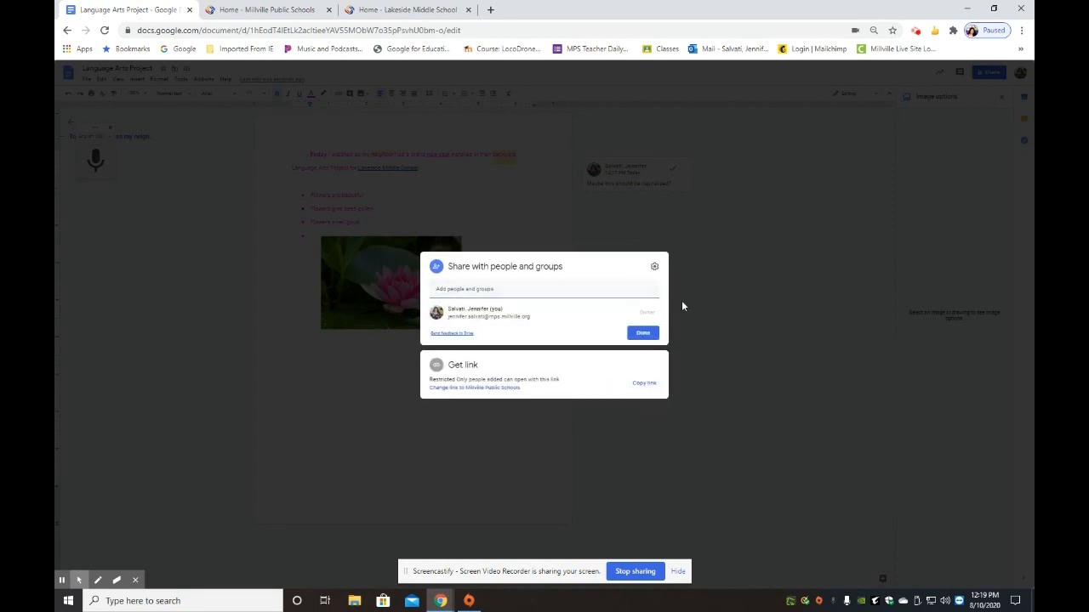
Step: Close the sharing settings and compare the document's earlier 12:10 PM version with its current version in the version history
click(642, 333)
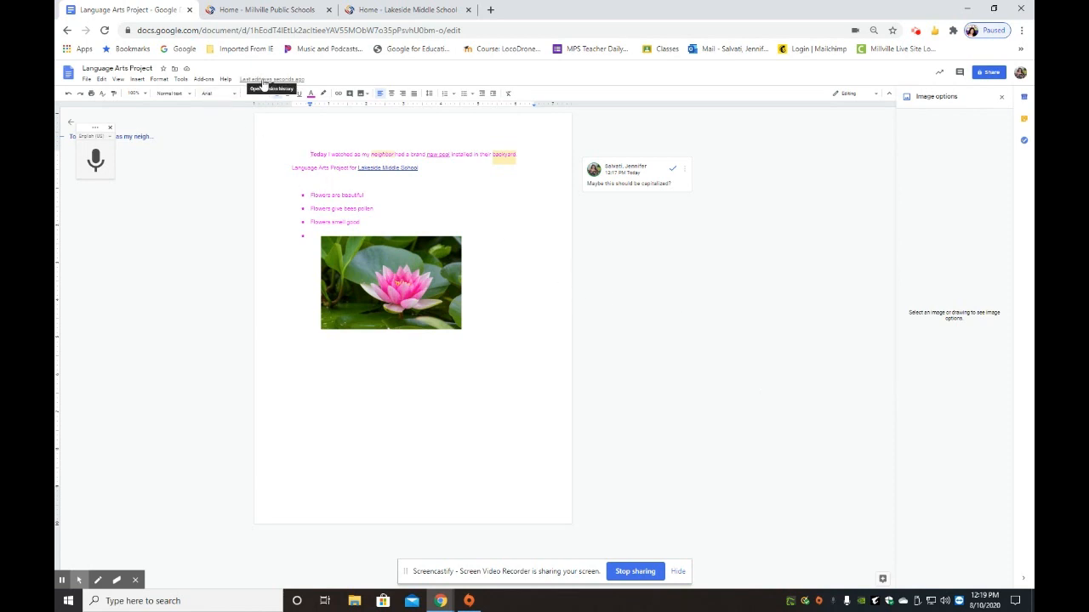
click(255, 85)
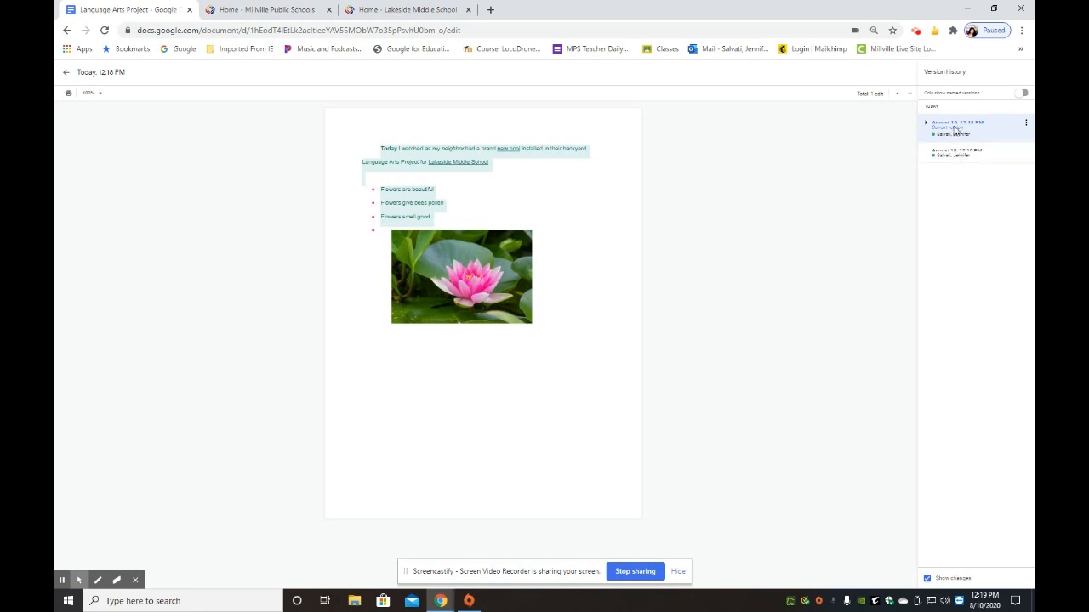
click(991, 157)
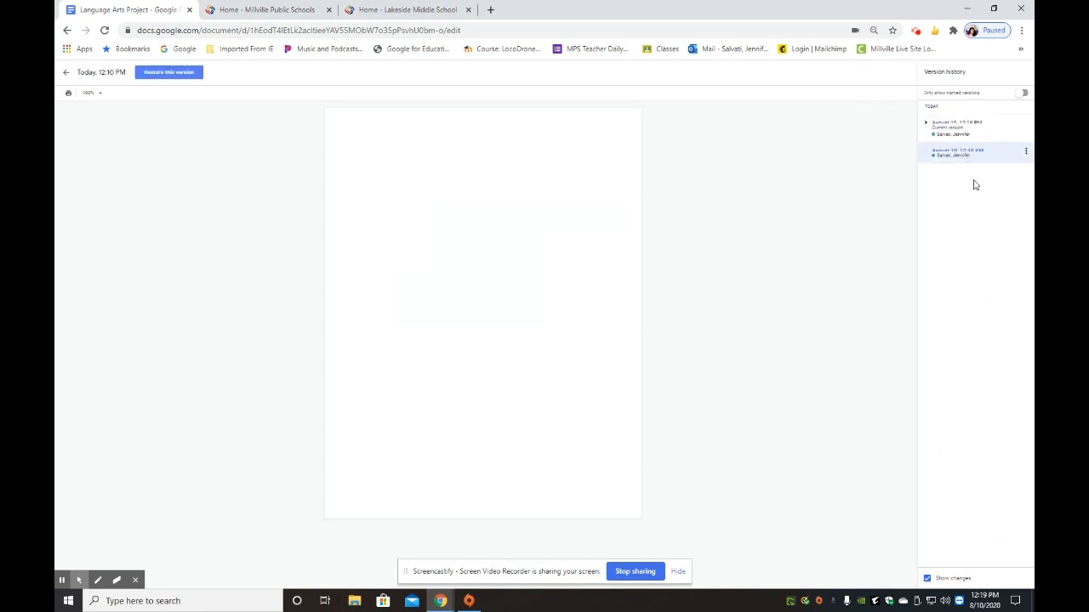
click(952, 128)
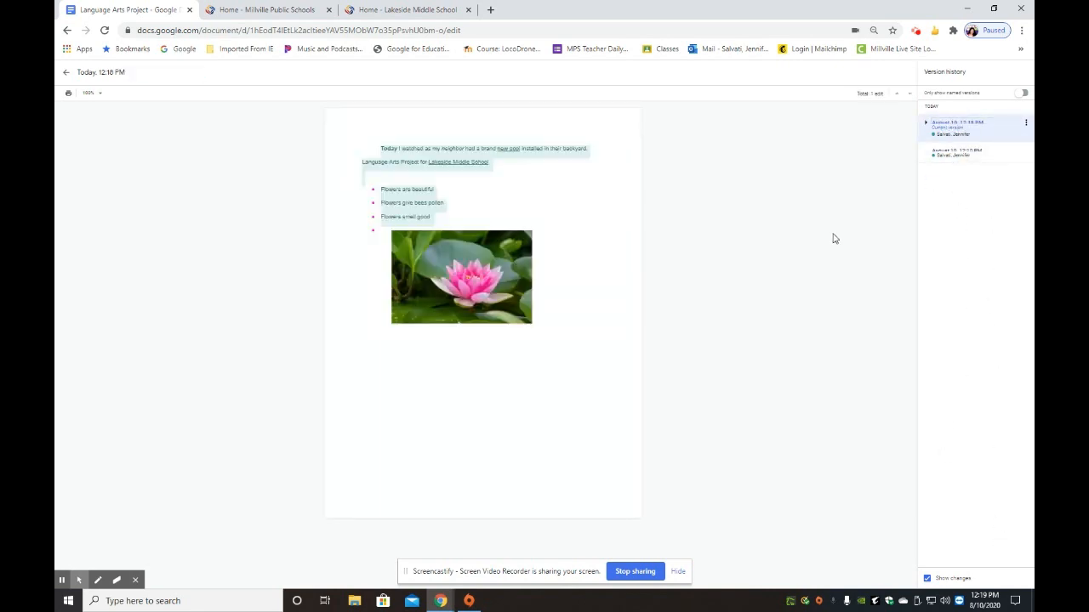
click(955, 154)
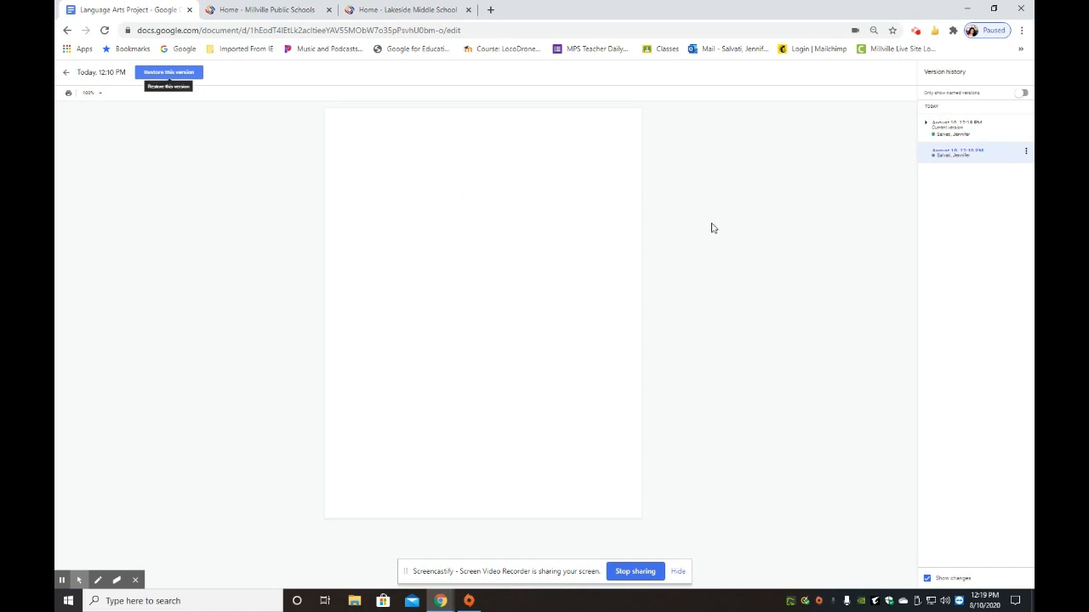
click(944, 125)
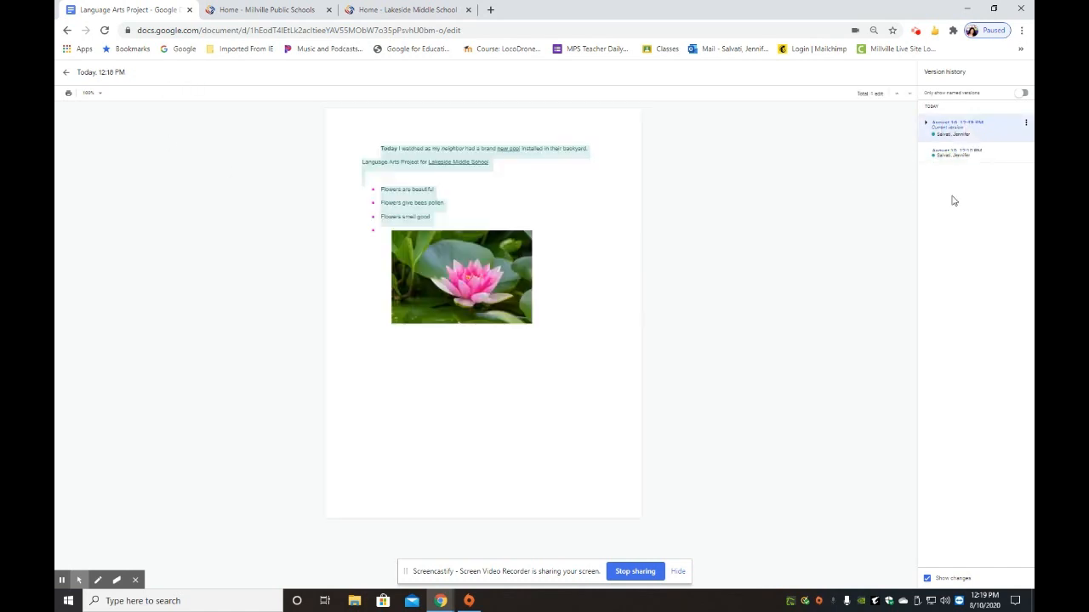